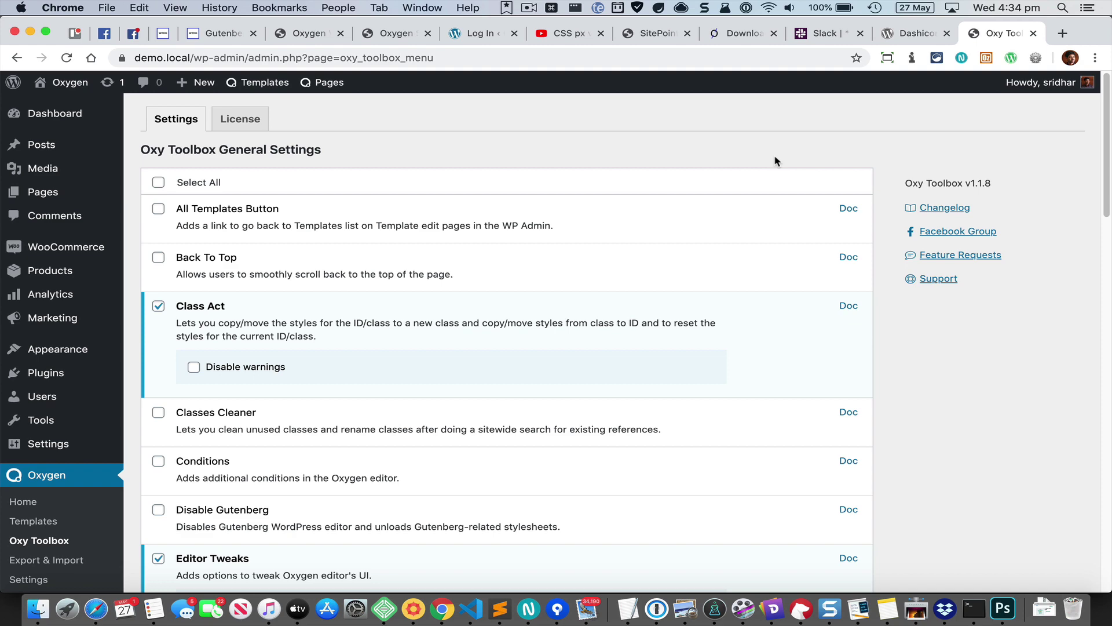
- Review the Navigator's Templates and Pages admin bar menus on the settings page
scroll(777, 161, down, 15)
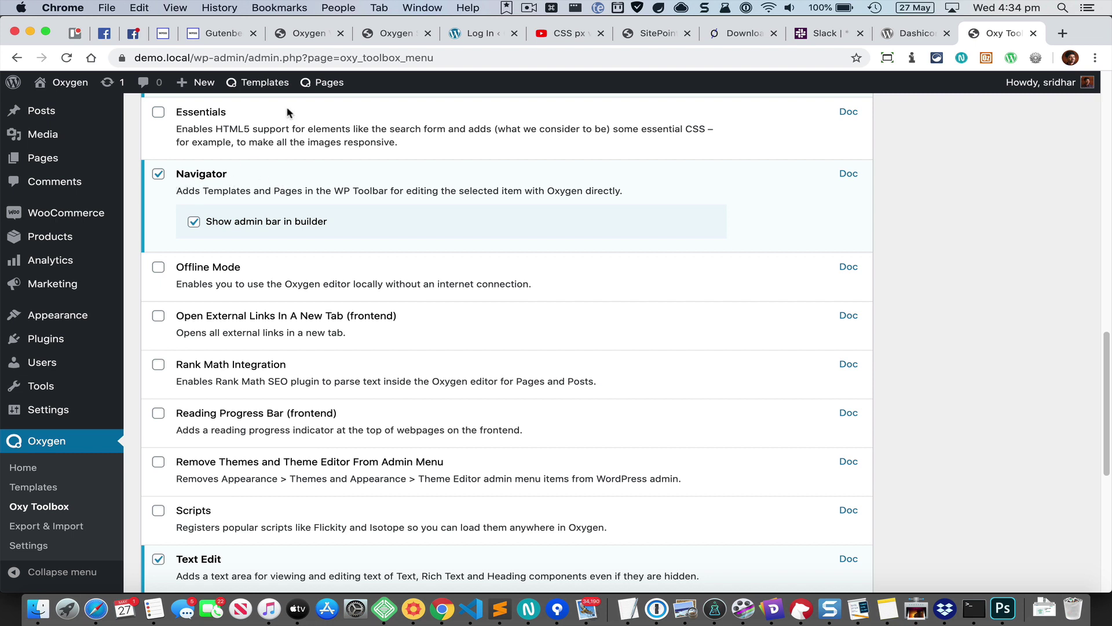
mouse_move(261, 91)
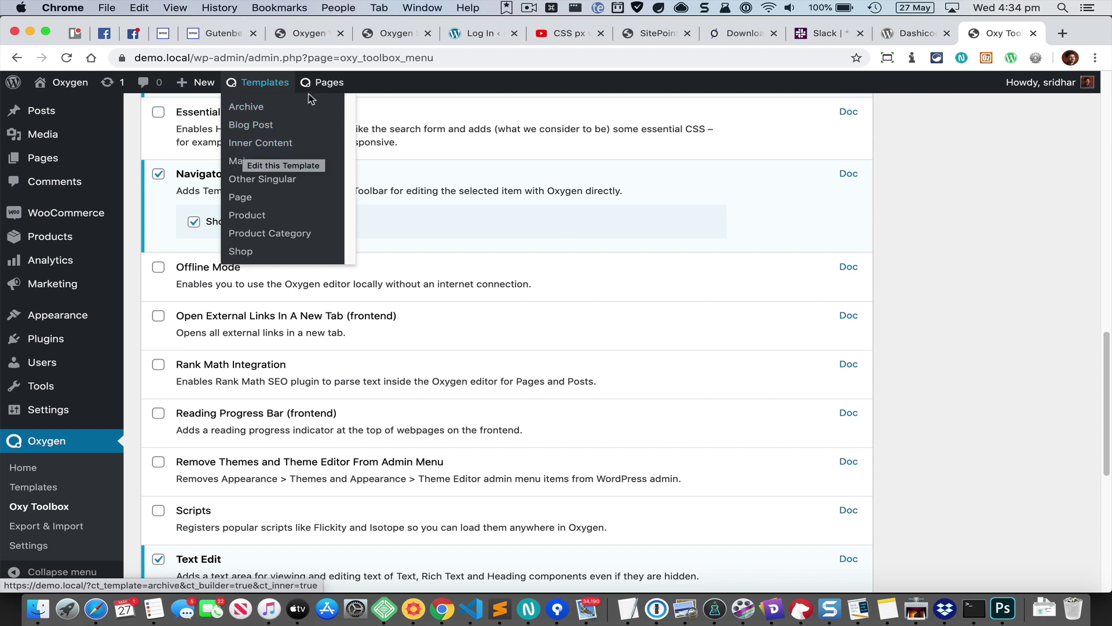
mouse_move(329, 86)
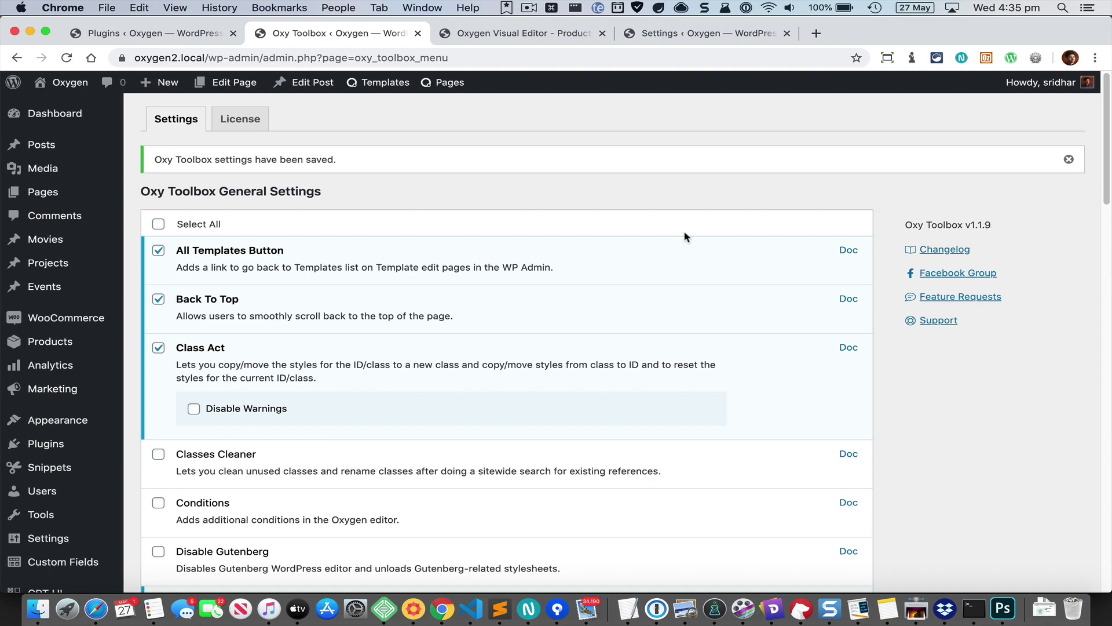
scroll(685, 236, down, 15)
scroll(685, 236, down, 3)
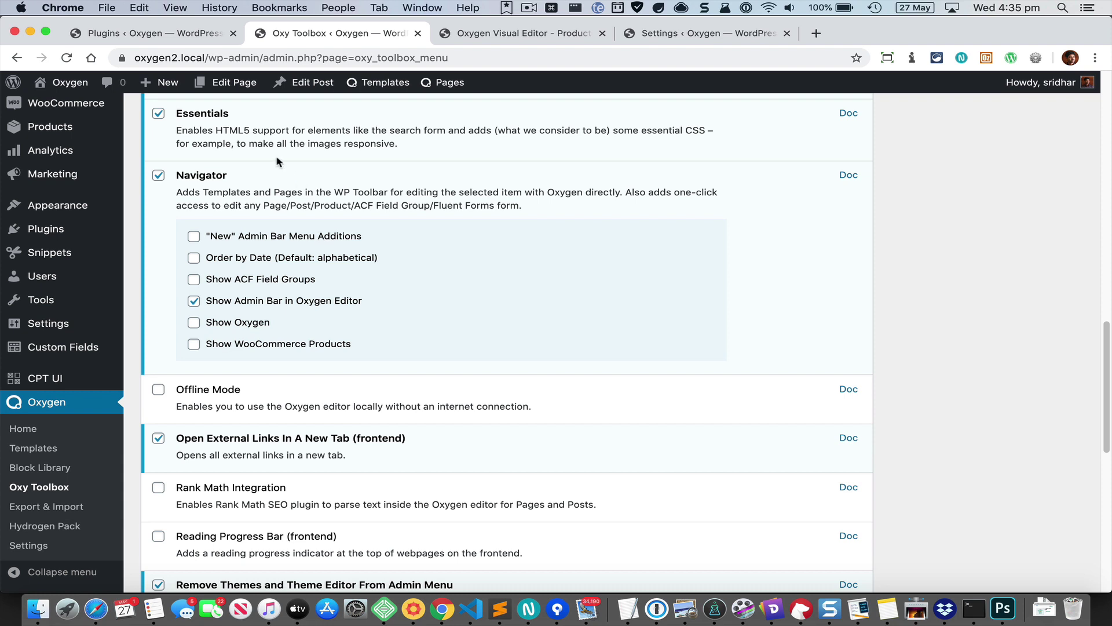
mouse_move(233, 95)
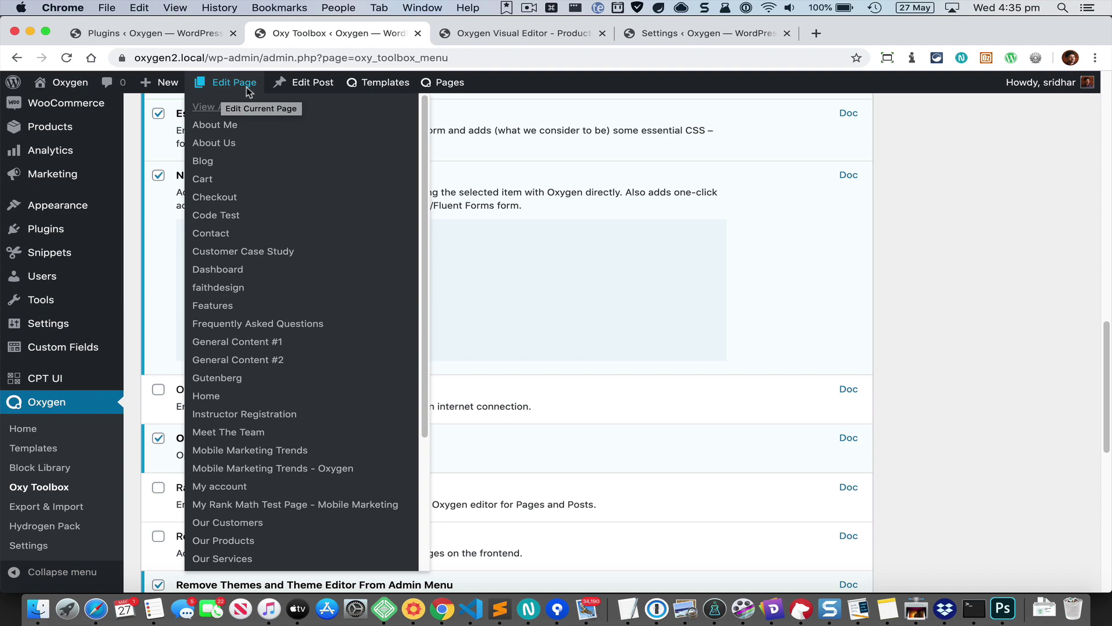
mouse_move(298, 88)
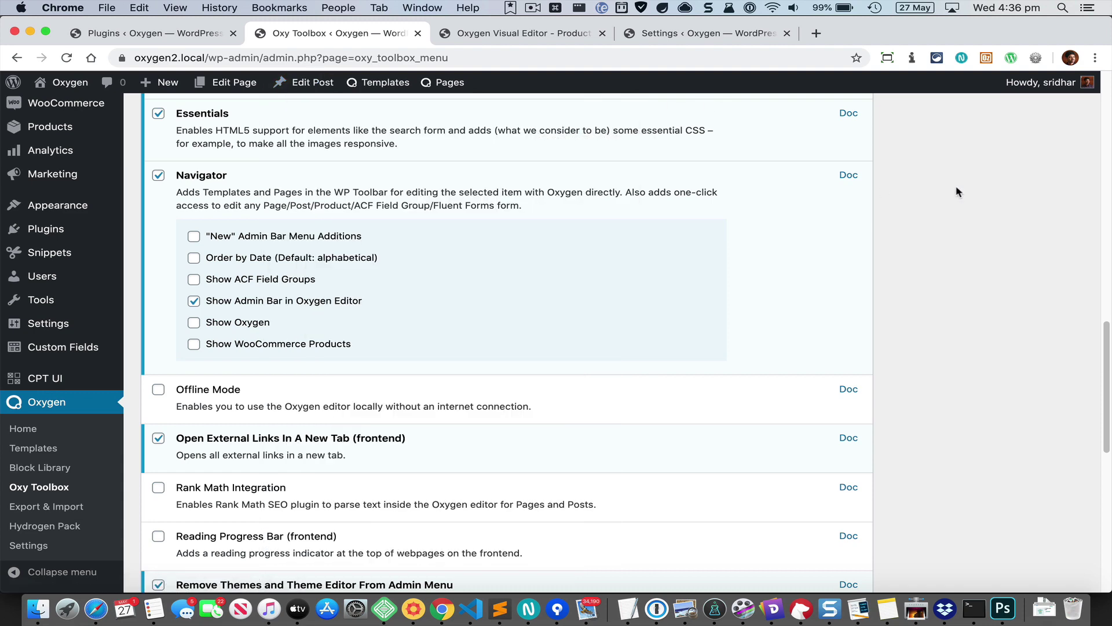
- Tick 'New' Admin Bar Menu Additions under Navigator and save the Oxy Toolbox settings
scroll(957, 192, down, 3)
scroll(957, 192, up, 6)
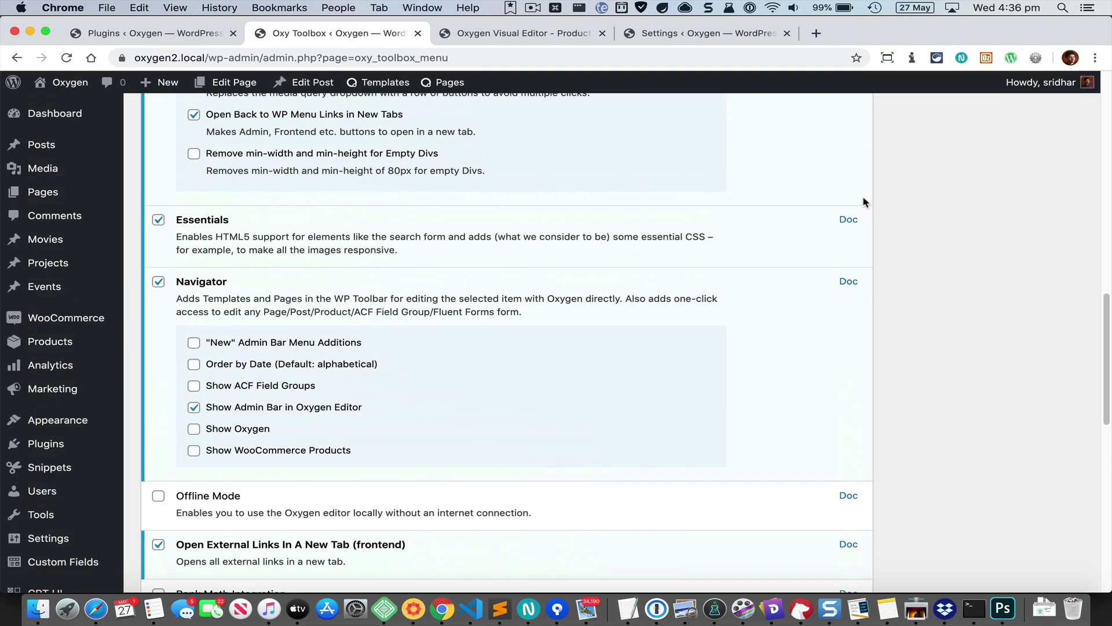
mouse_move(237, 86)
scroll(209, 289, down, 1)
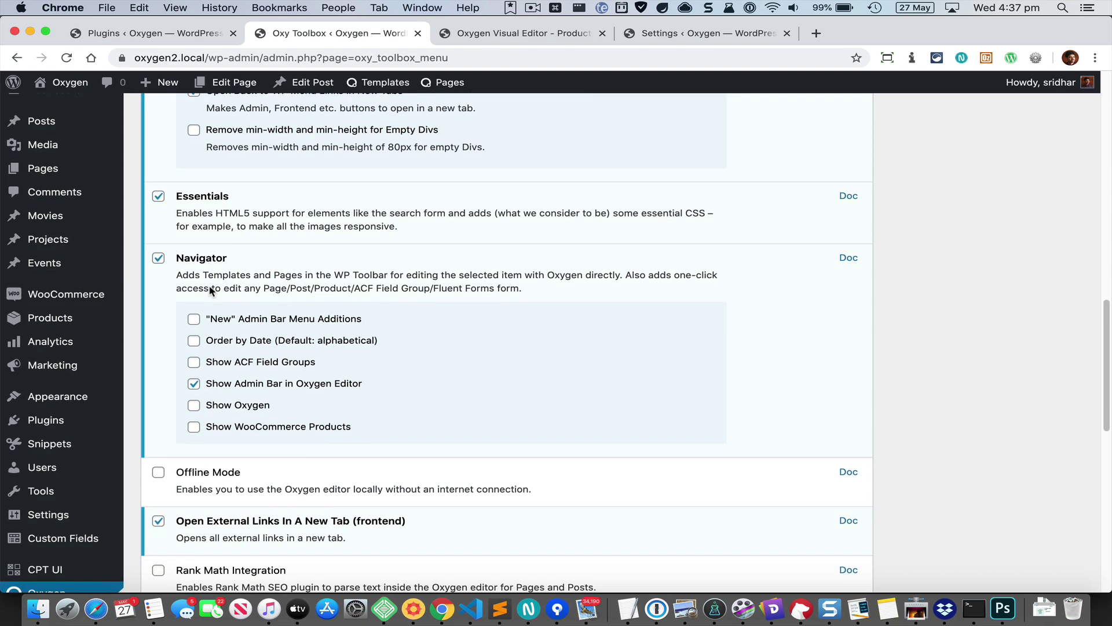
click(193, 319)
scroll(433, 322, down, 10)
click(198, 518)
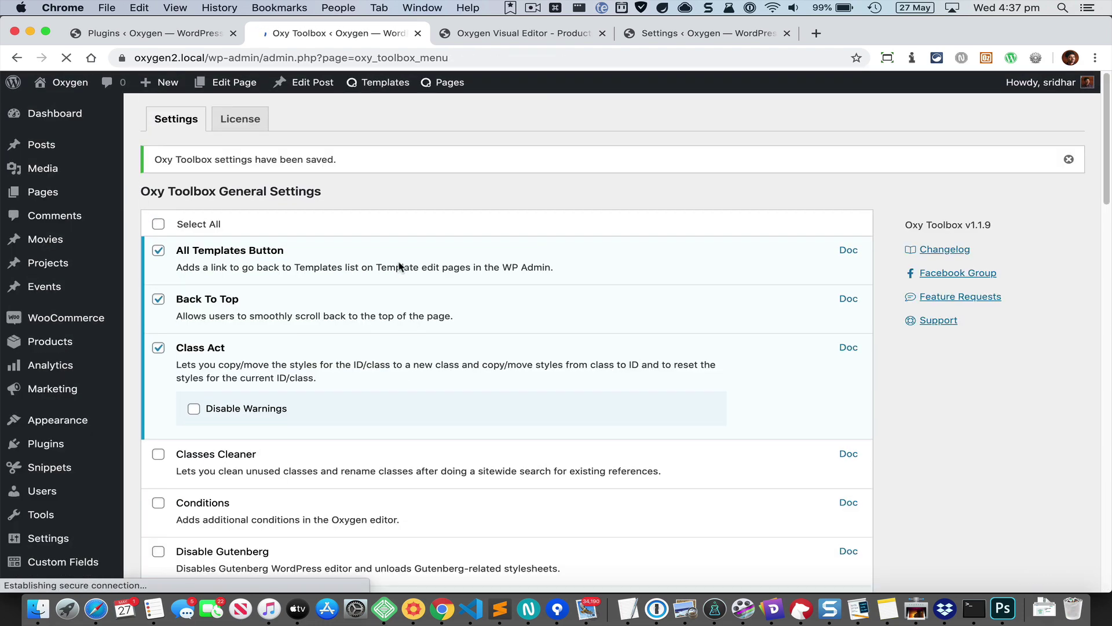
mouse_move(170, 85)
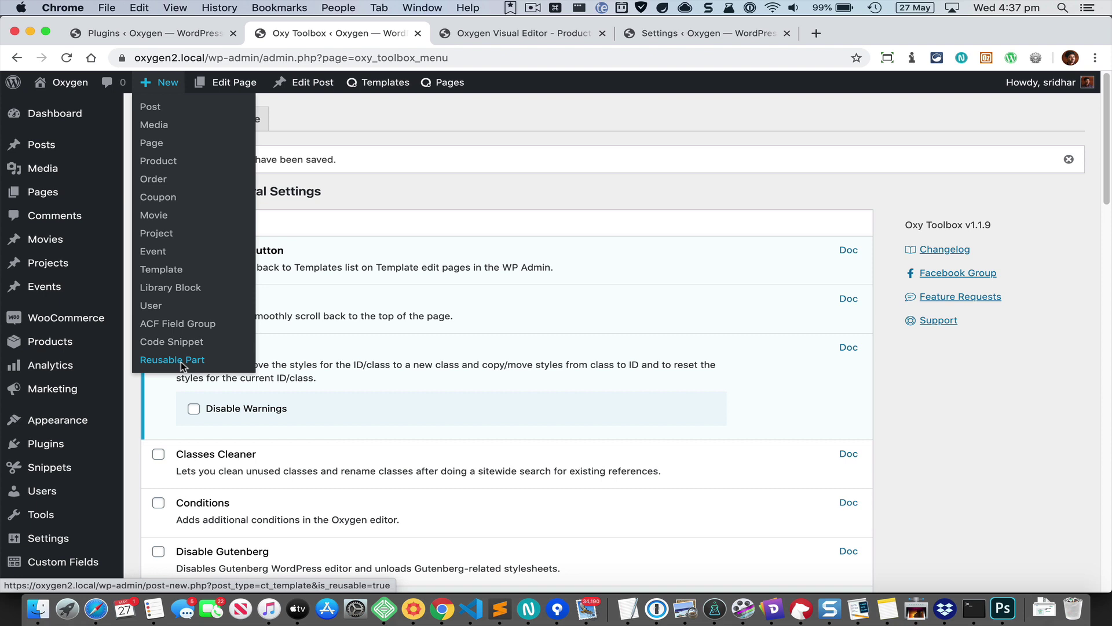
- Activate the Fluent Forms plugin from the installed Plugins list
click(131, 36)
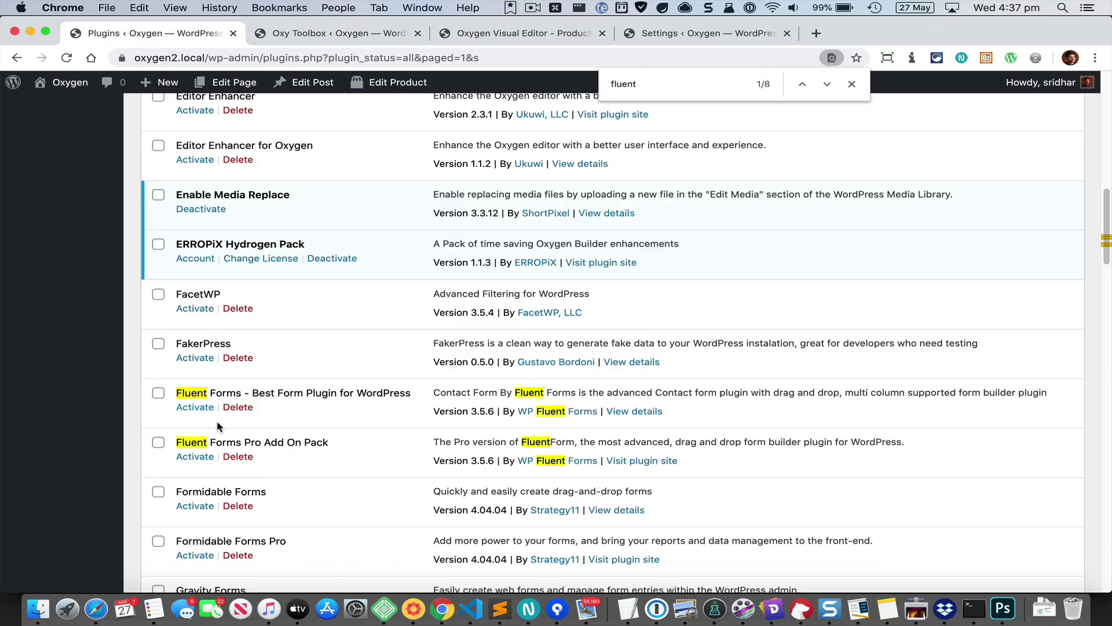
click(184, 408)
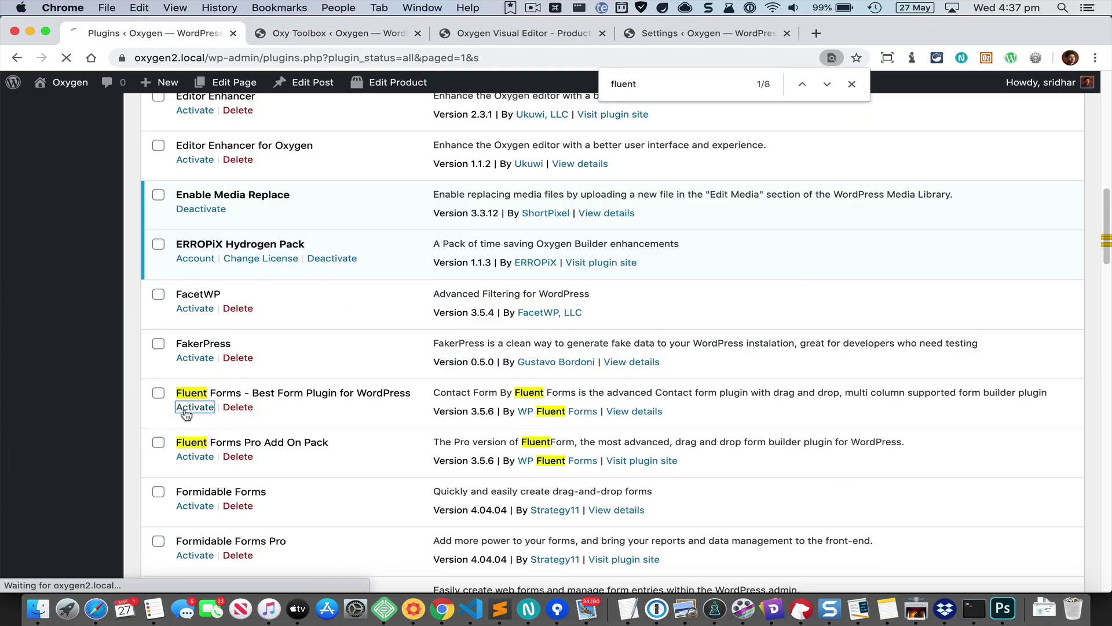
click(852, 84)
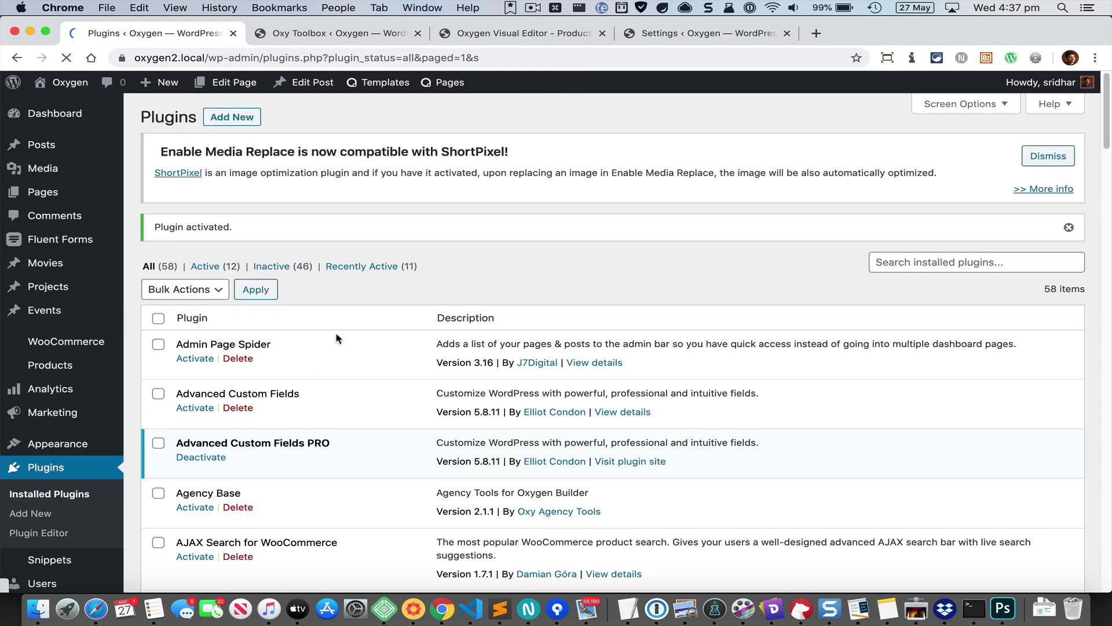
mouse_move(167, 83)
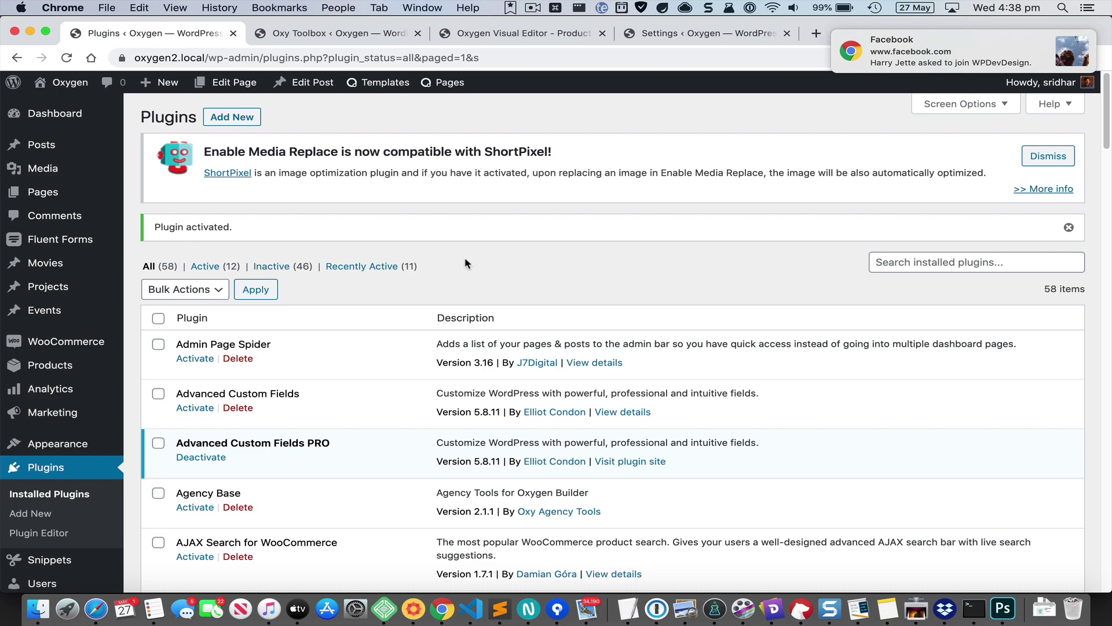
- Go back to the Oxy Toolbox Navigator options and check the admin bar menus
click(365, 34)
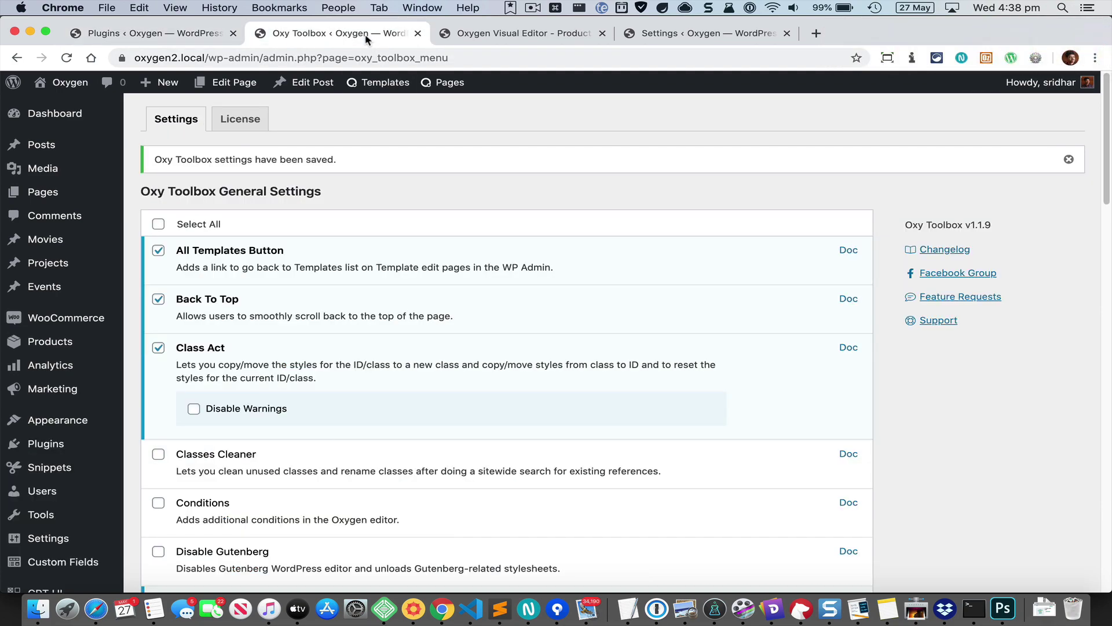
scroll(446, 316, down, 1)
scroll(446, 316, down, 10)
scroll(445, 316, up, 2)
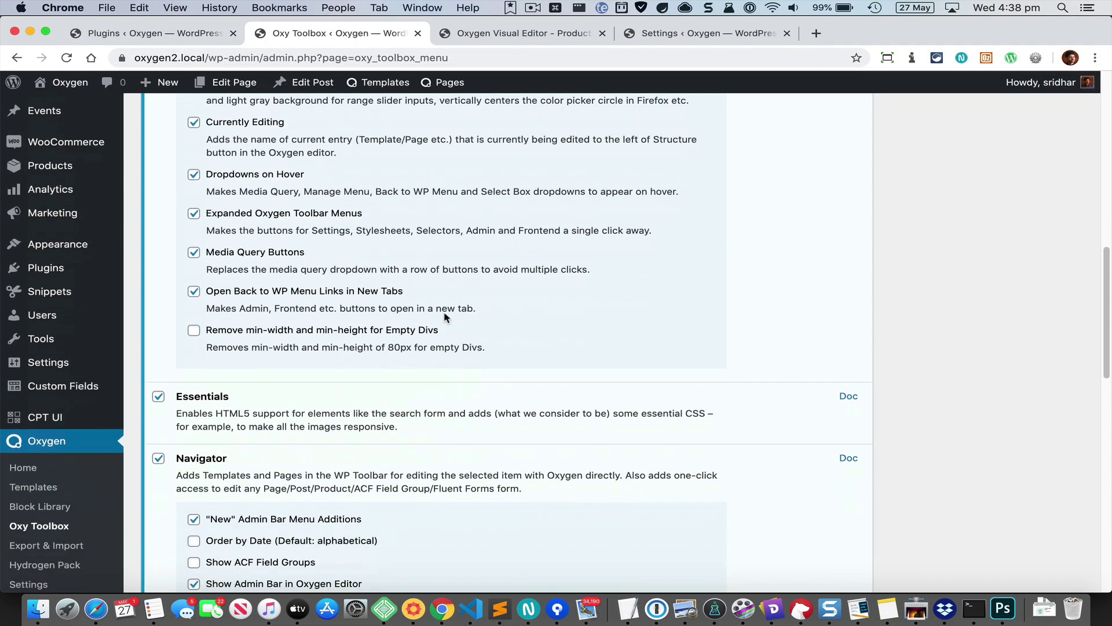
scroll(446, 316, down, 3)
scroll(446, 315, down, 3)
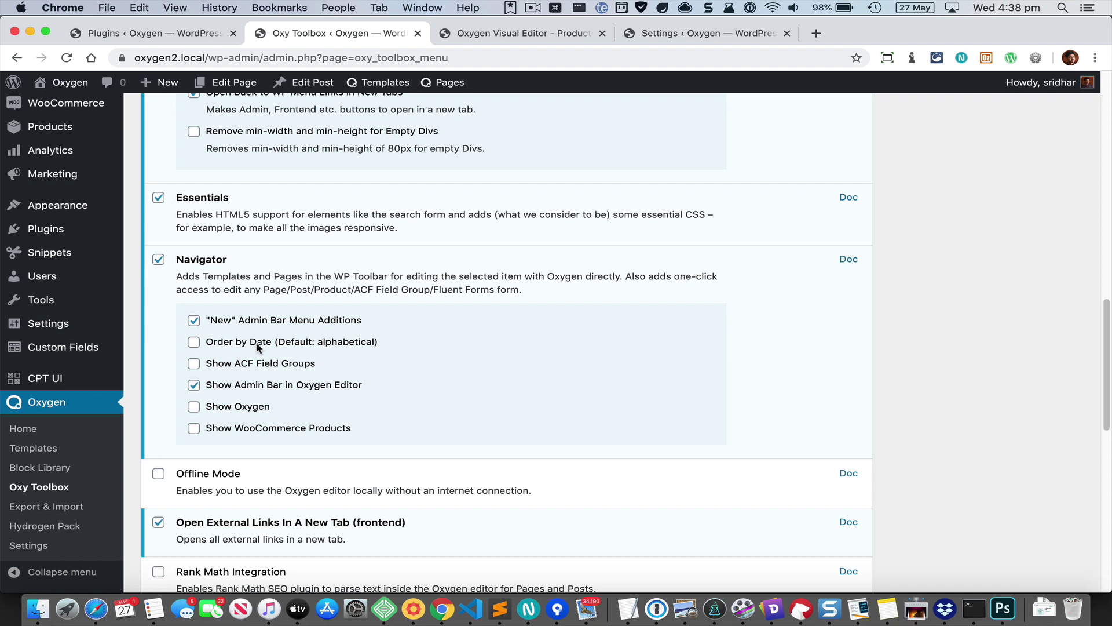
mouse_move(233, 87)
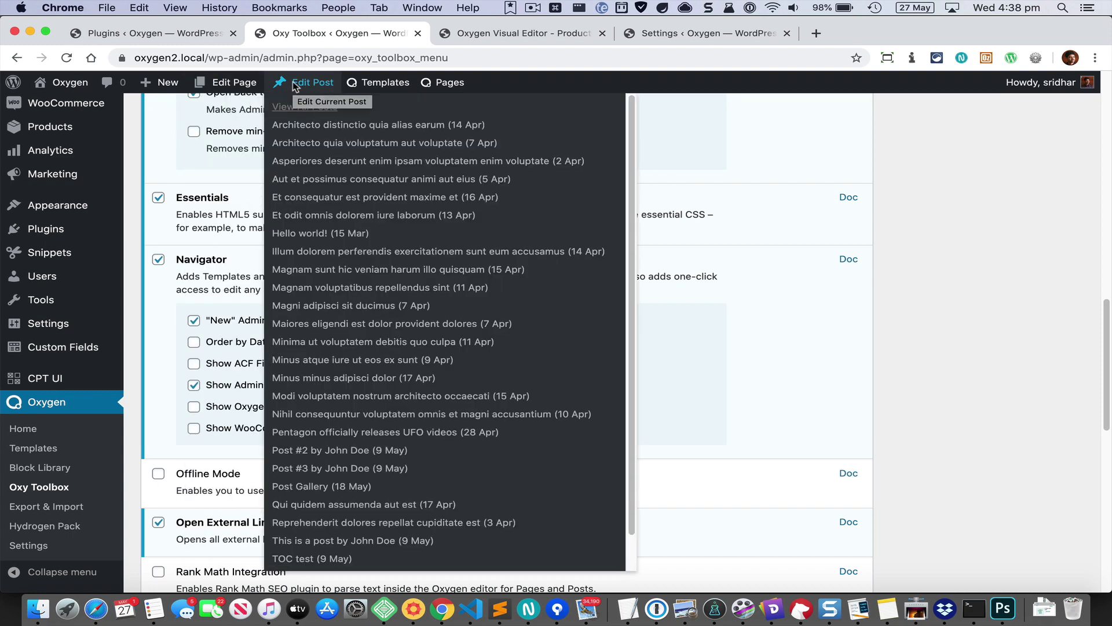
mouse_move(364, 85)
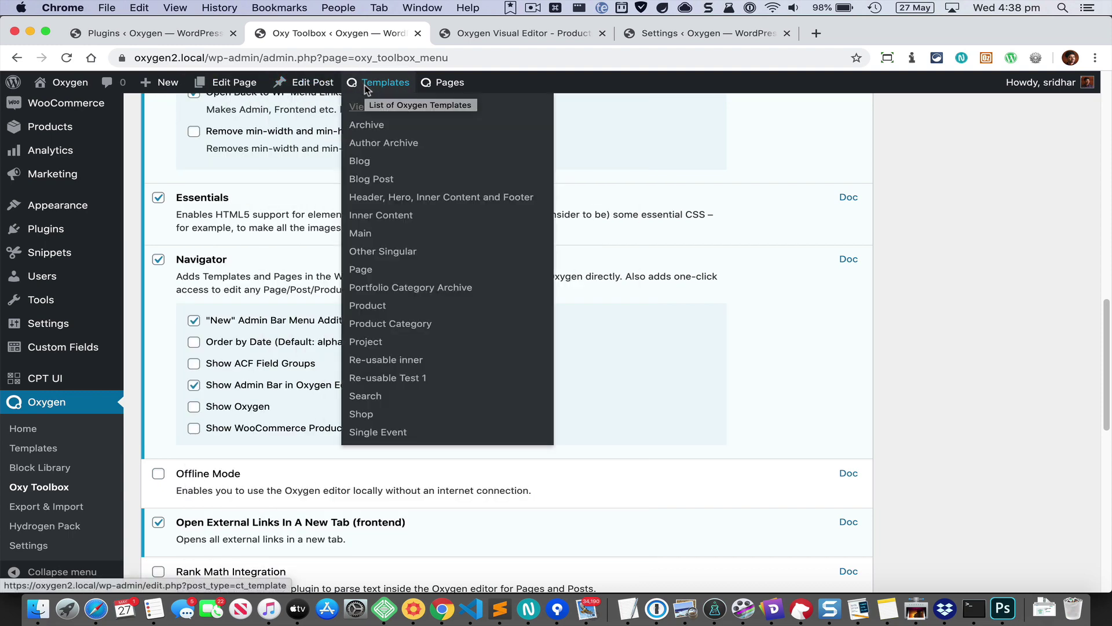
mouse_move(436, 88)
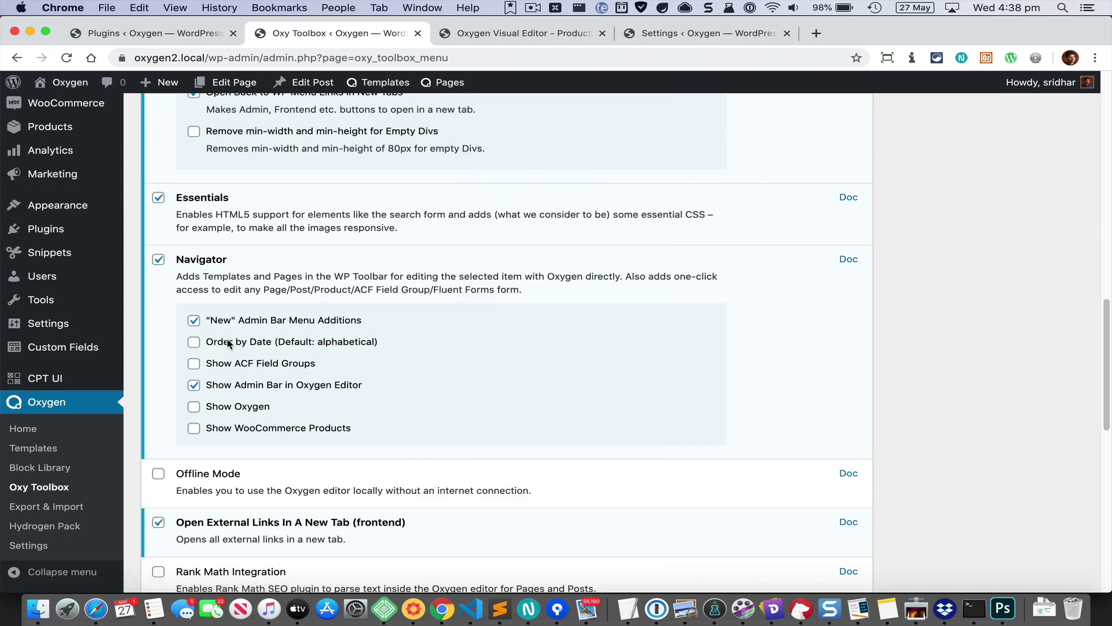
- Turn on Order by Date under Navigator and save the settings
click(208, 344)
scroll(280, 352, down, 15)
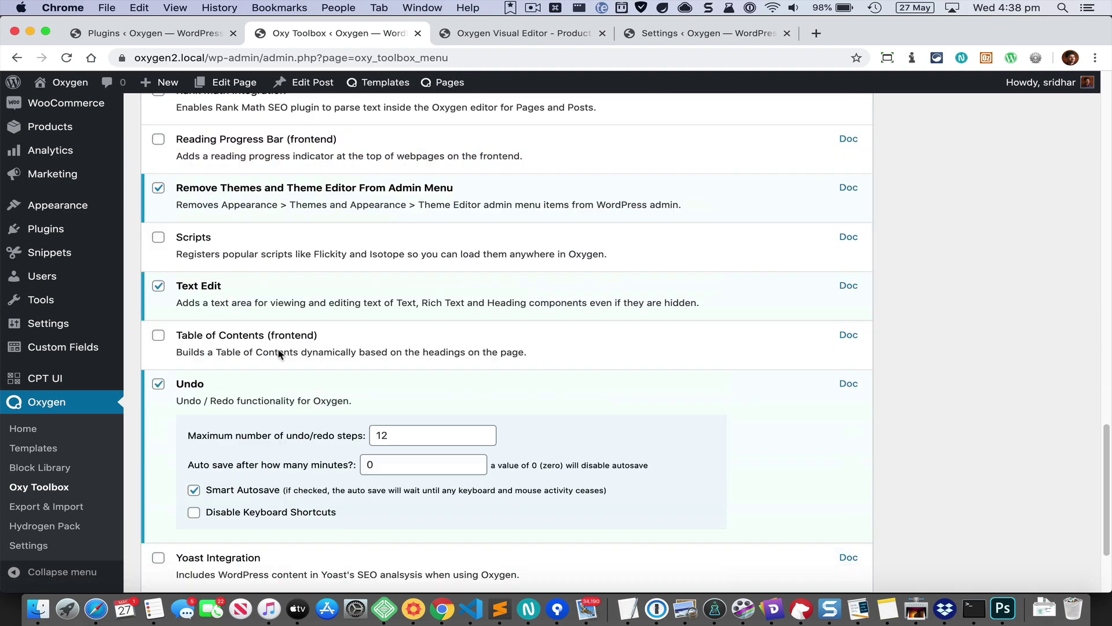
click(180, 524)
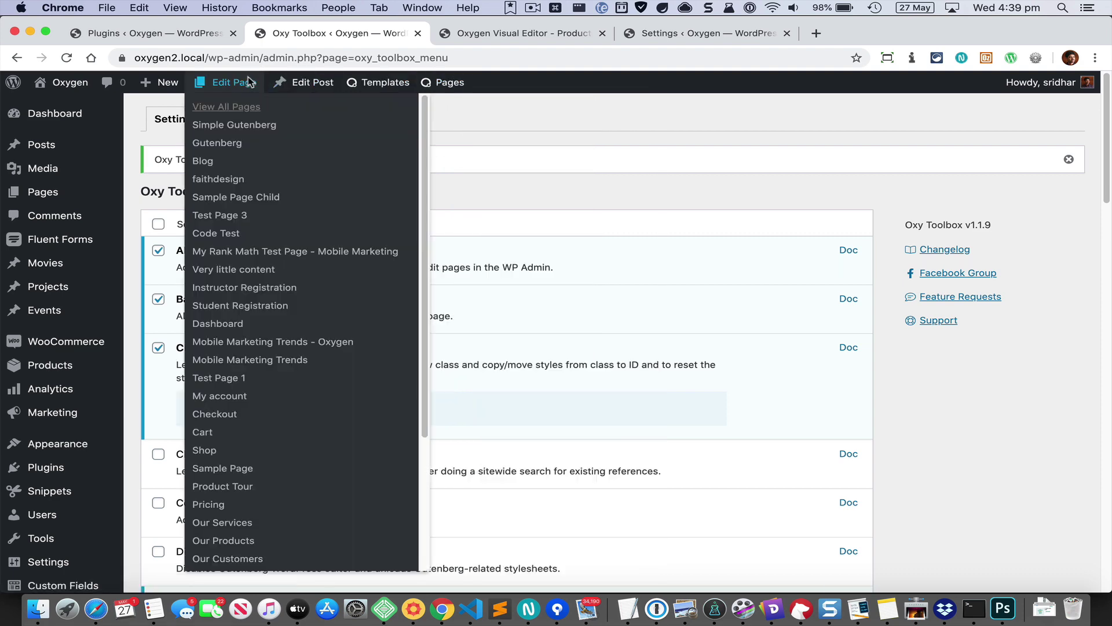
mouse_move(296, 88)
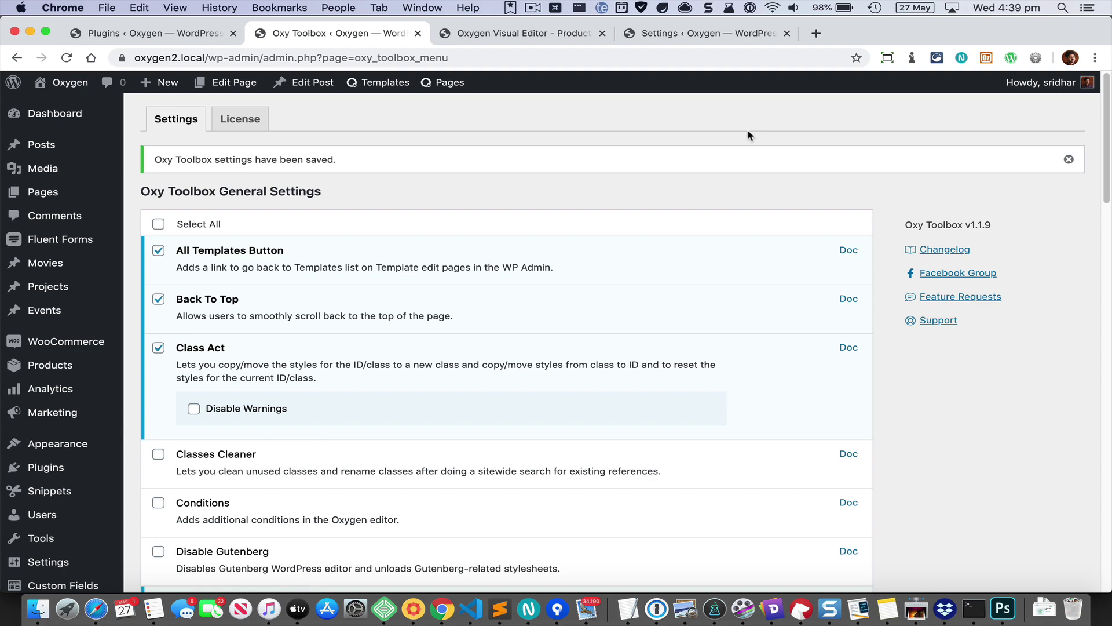
- Tick Show ACF Field Groups under Navigator and save the settings
scroll(576, 243, down, 10)
scroll(576, 243, down, 7)
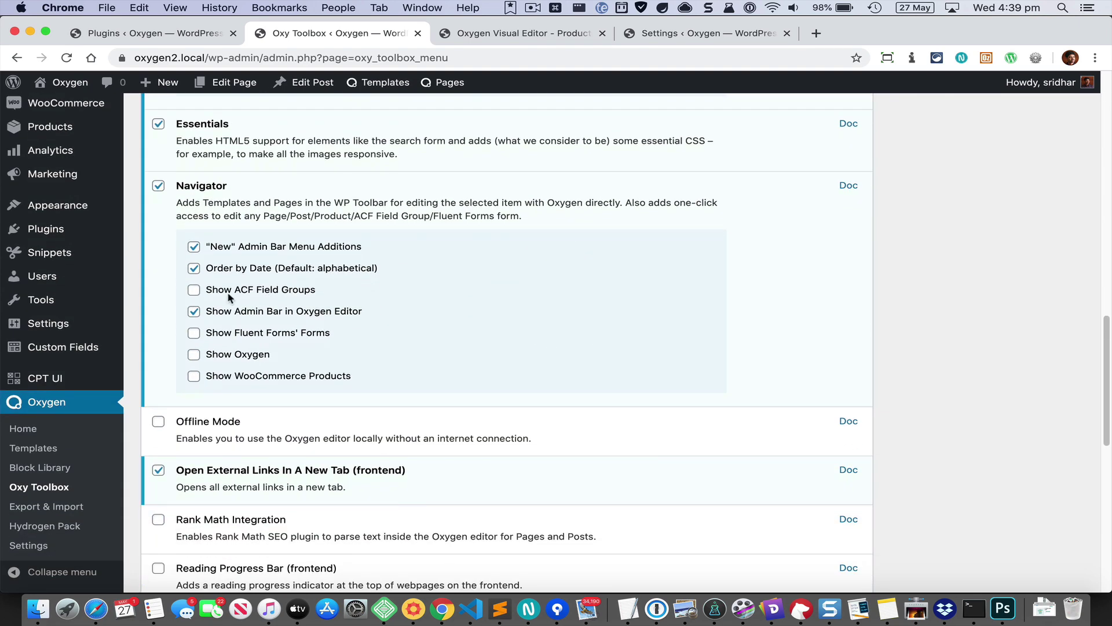
click(194, 290)
scroll(280, 298, down, 10)
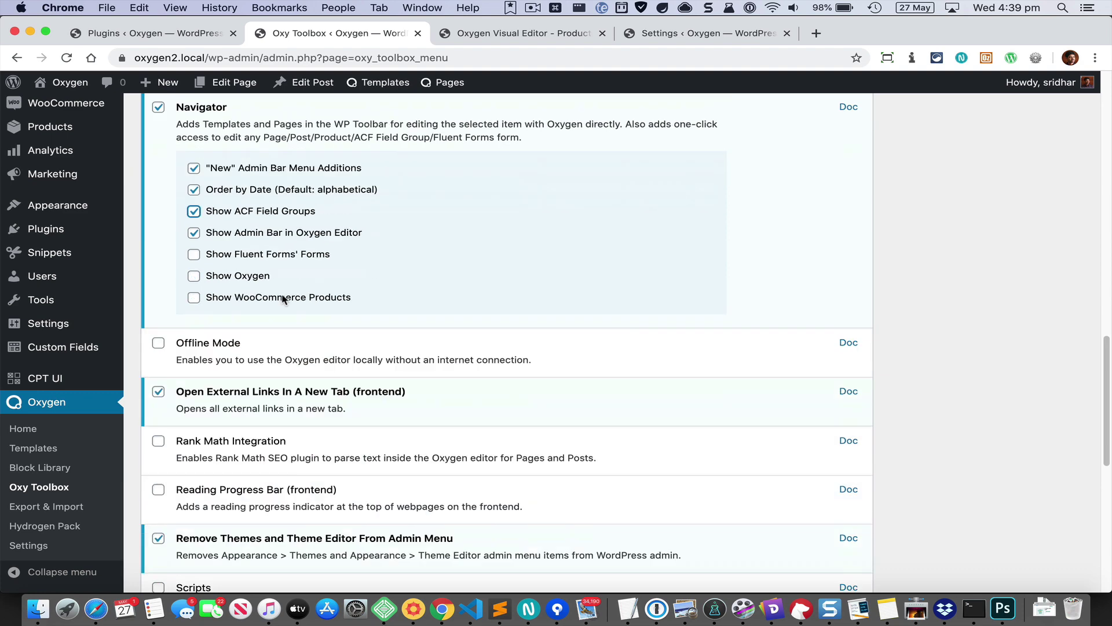
click(200, 516)
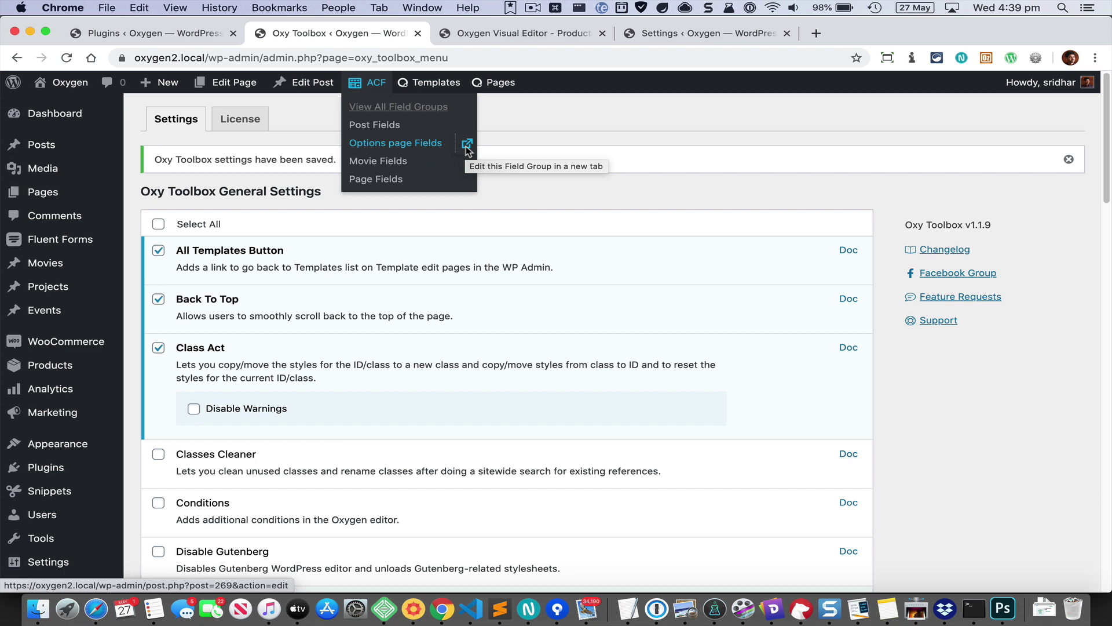
- Tick Show Fluent Forms' Forms and Show WooCommerce Products, then save the settings
scroll(553, 182, down, 15)
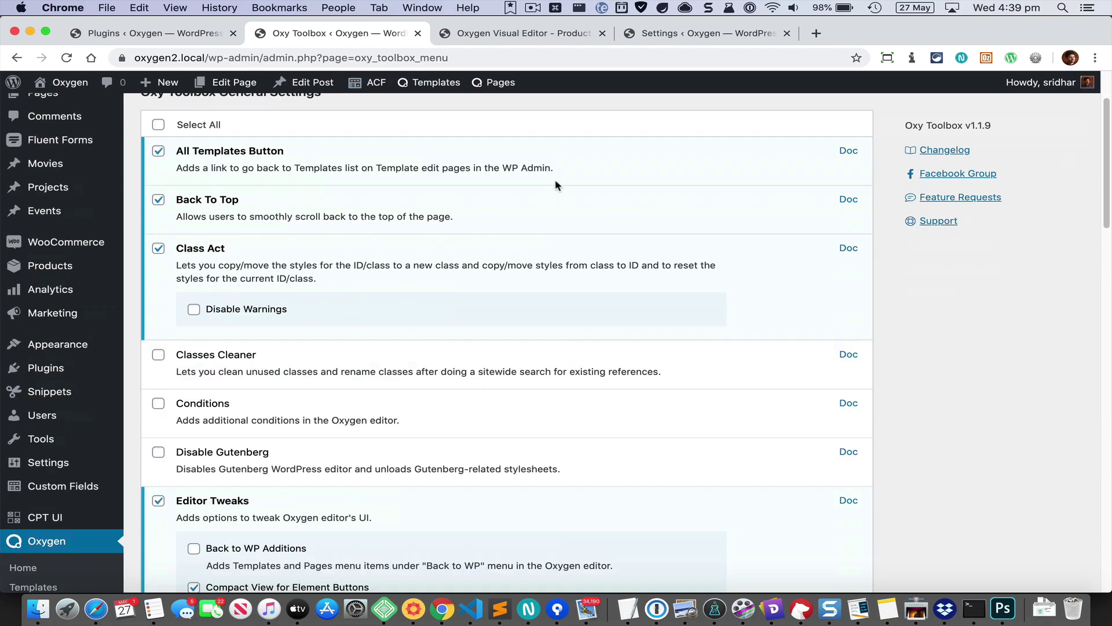
scroll(555, 185, up, 10)
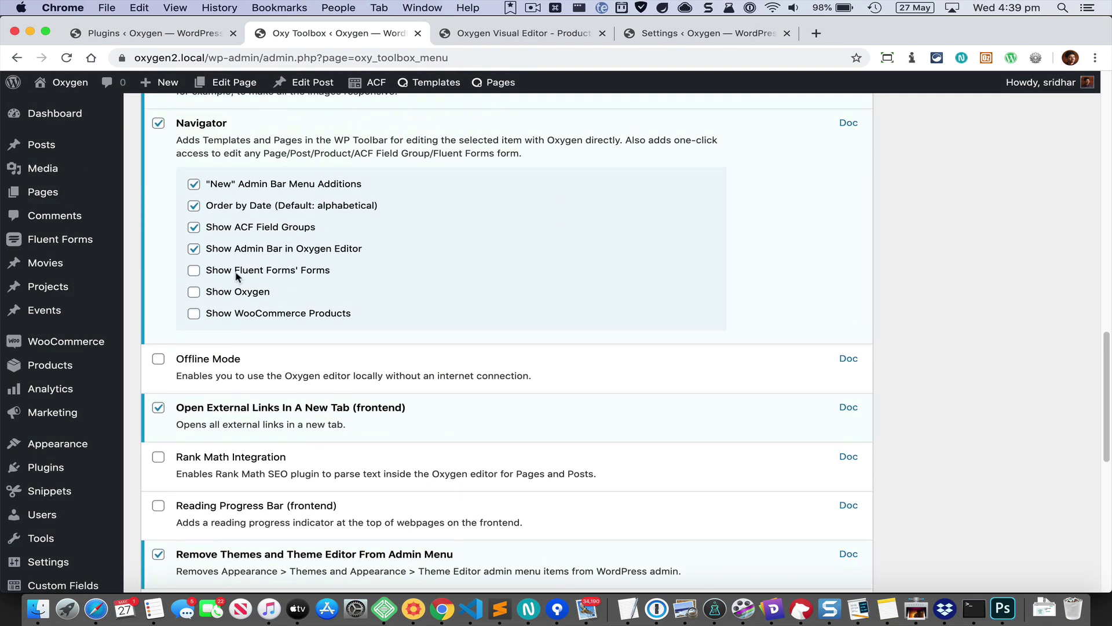
click(194, 271)
click(196, 315)
scroll(198, 317, down, 10)
click(181, 521)
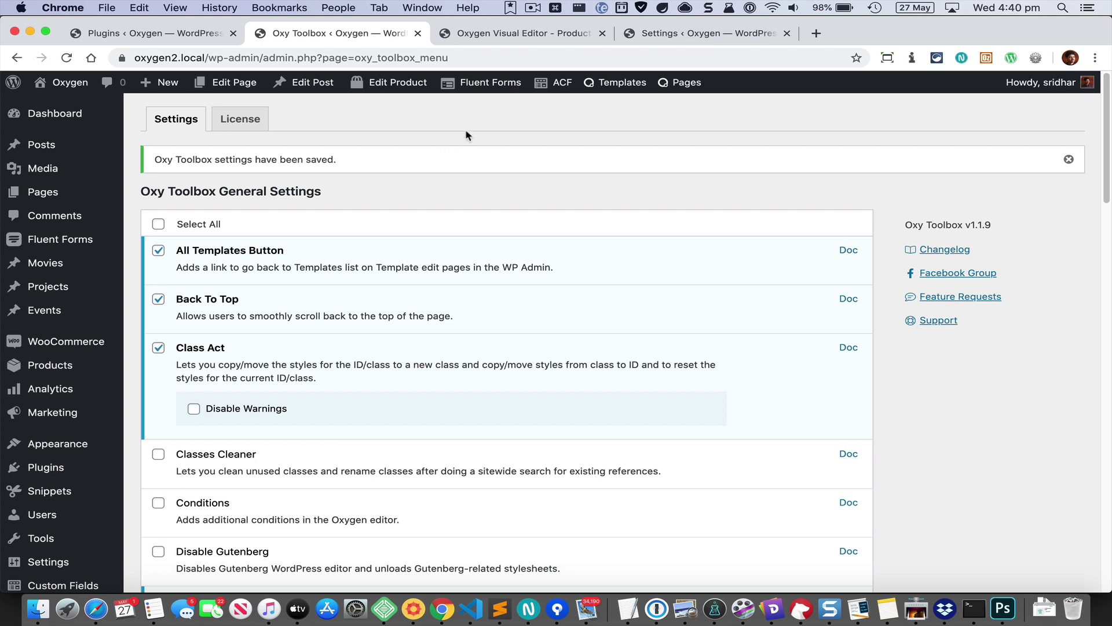
- Expand the Fluent Forms toolbar menu and its Contact Form Demo (#1) submenu
mouse_move(474, 85)
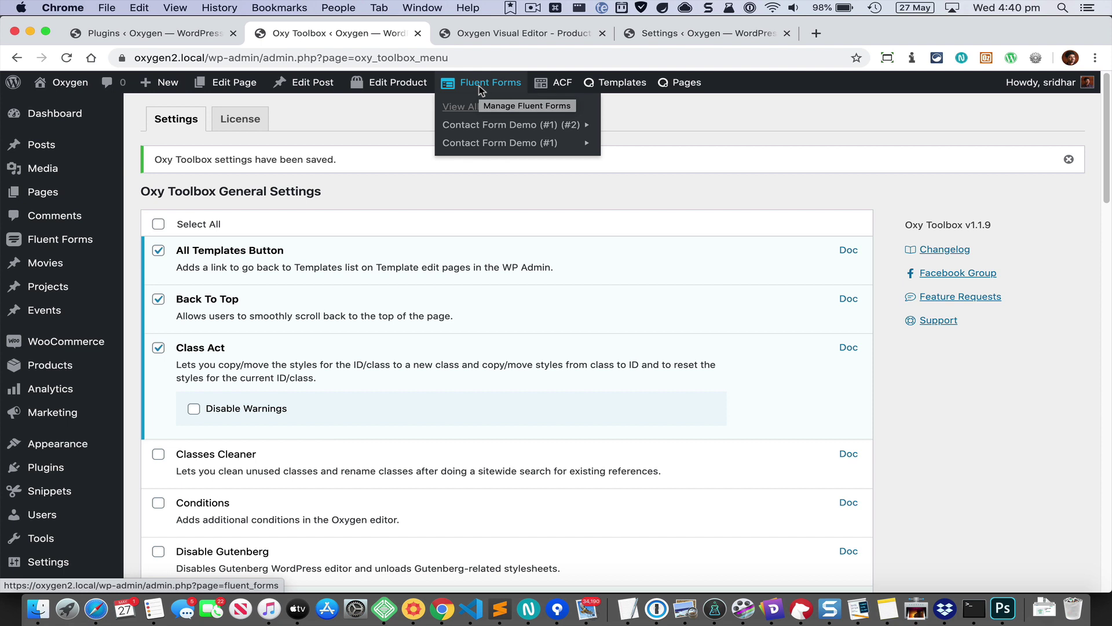
mouse_move(516, 140)
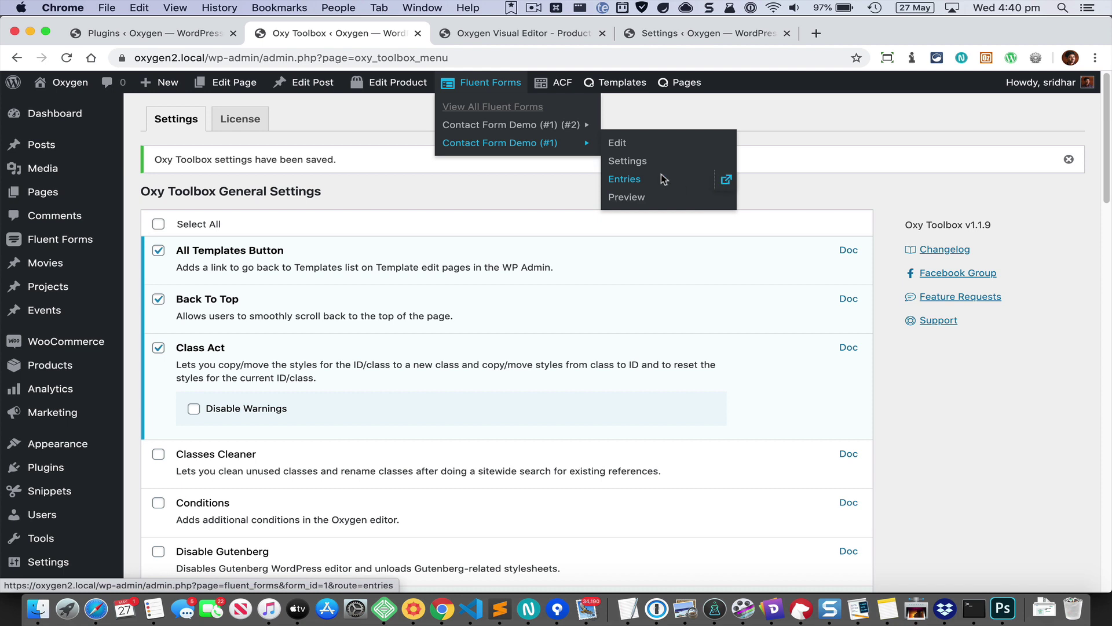
mouse_move(573, 127)
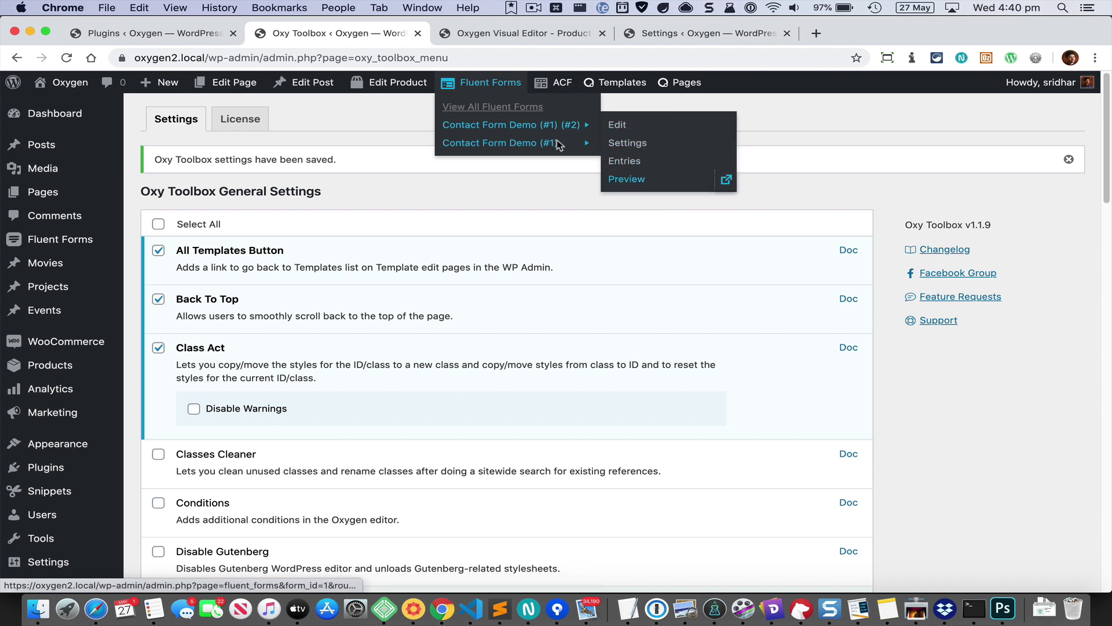
mouse_move(558, 145)
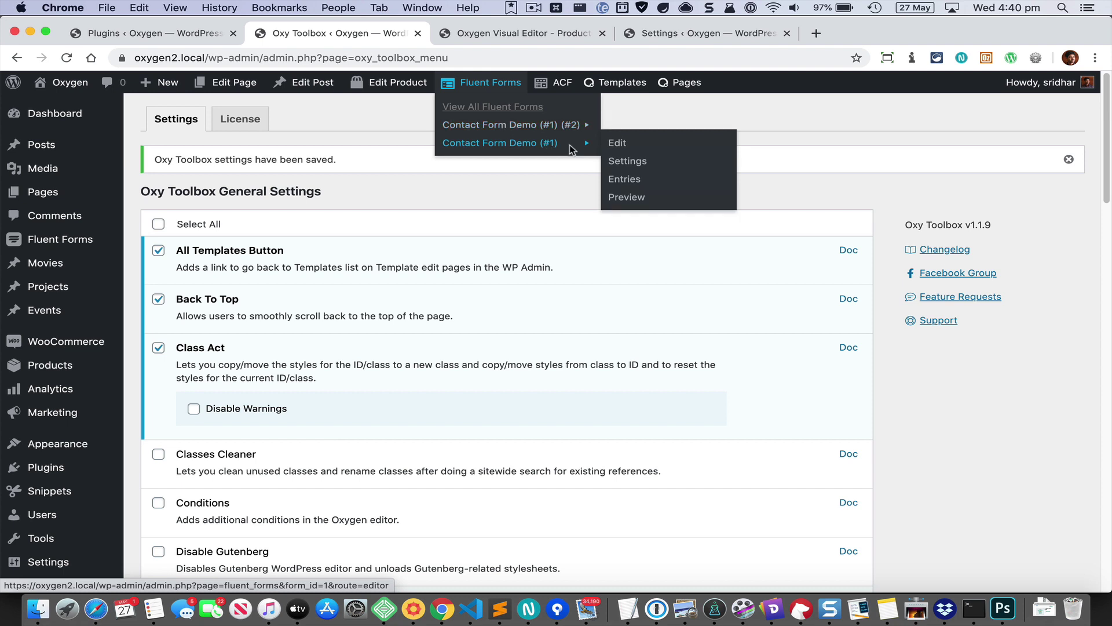
- Open Contact Form Demo (#1) in the form editor, then close it to All Forms
click(619, 145)
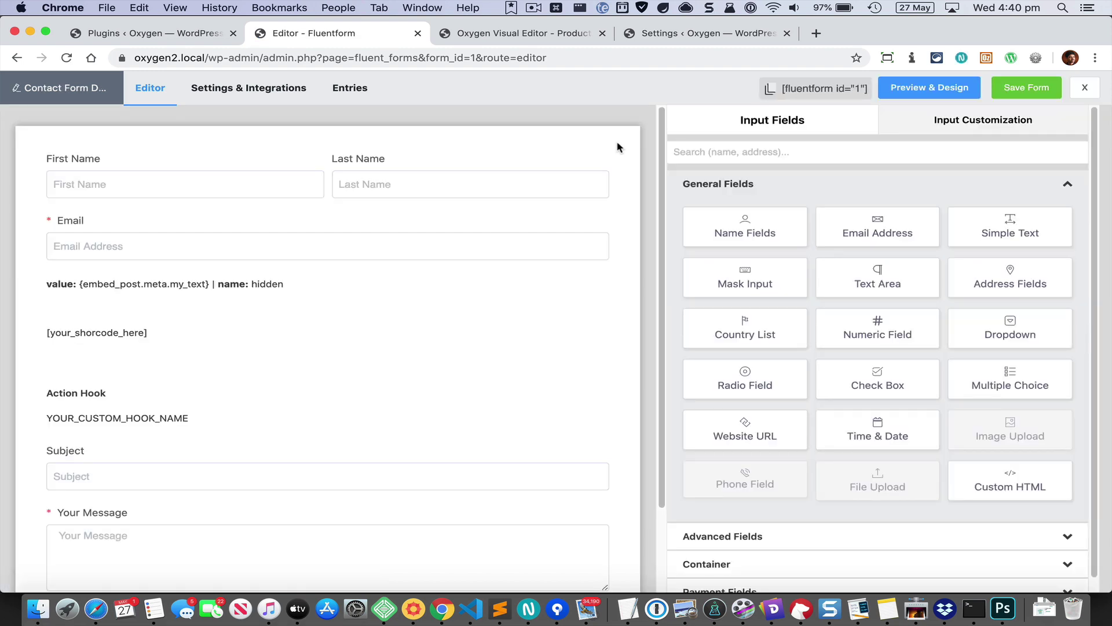
click(1086, 88)
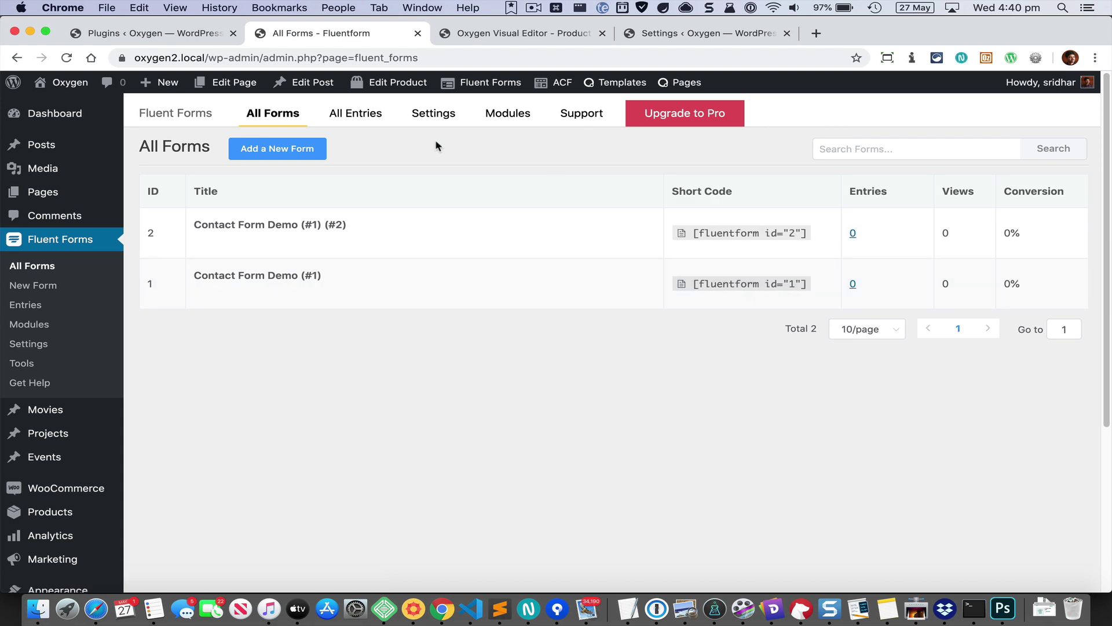
mouse_move(398, 83)
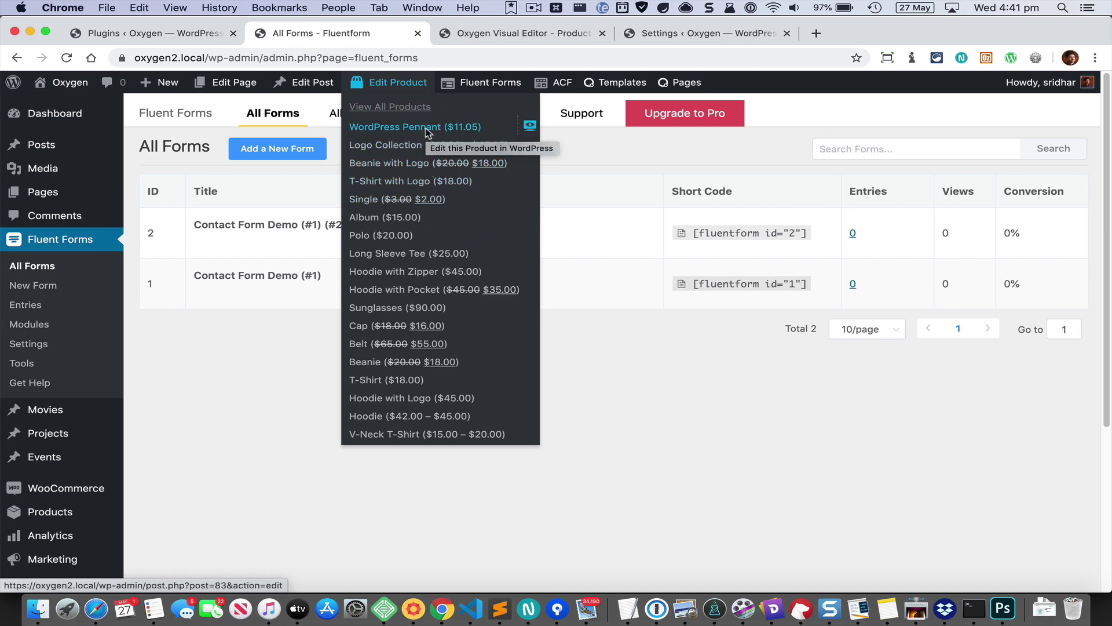
- Open the WordPress Pennant ($11.05) product page from the Edit Product toolbar menu
click(529, 126)
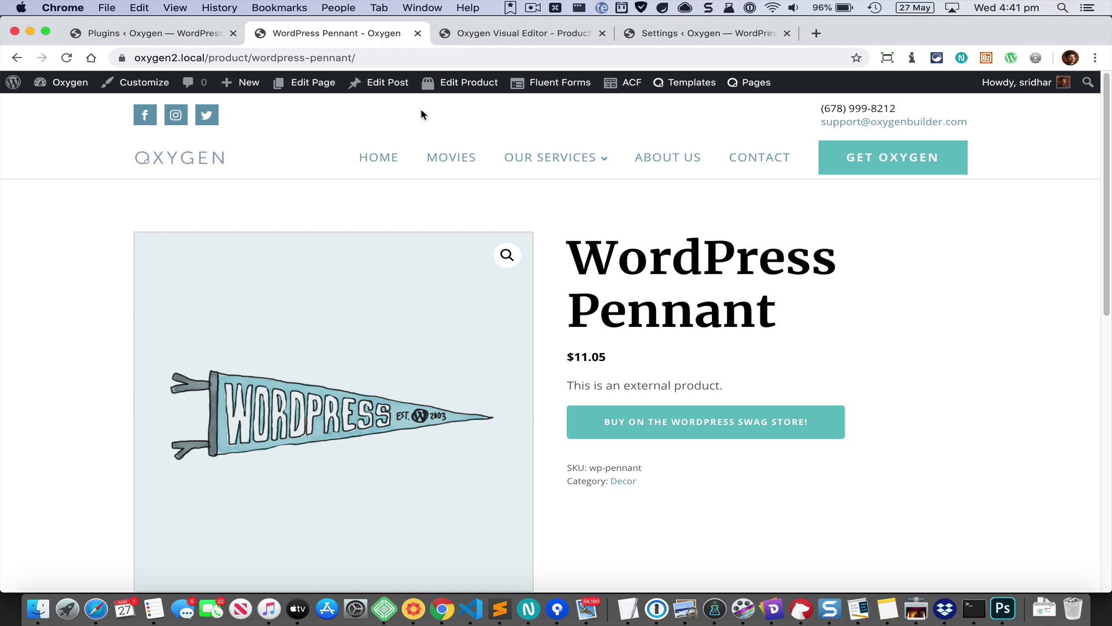
- Return to the Oxy Toolbox settings page from the Back button's history list
right_click(18, 57)
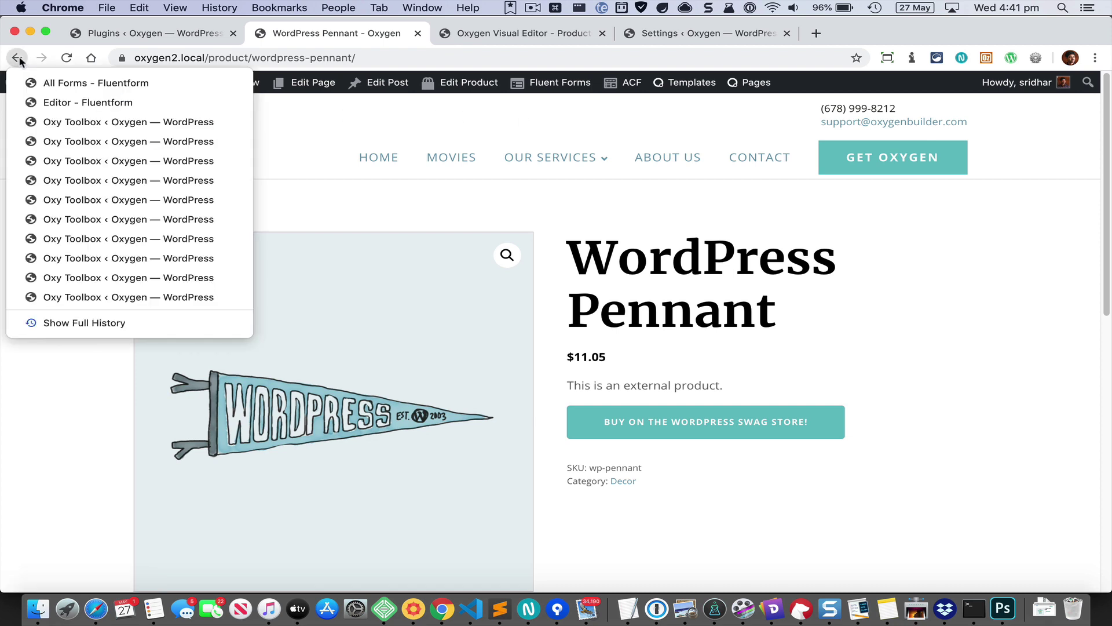
click(79, 121)
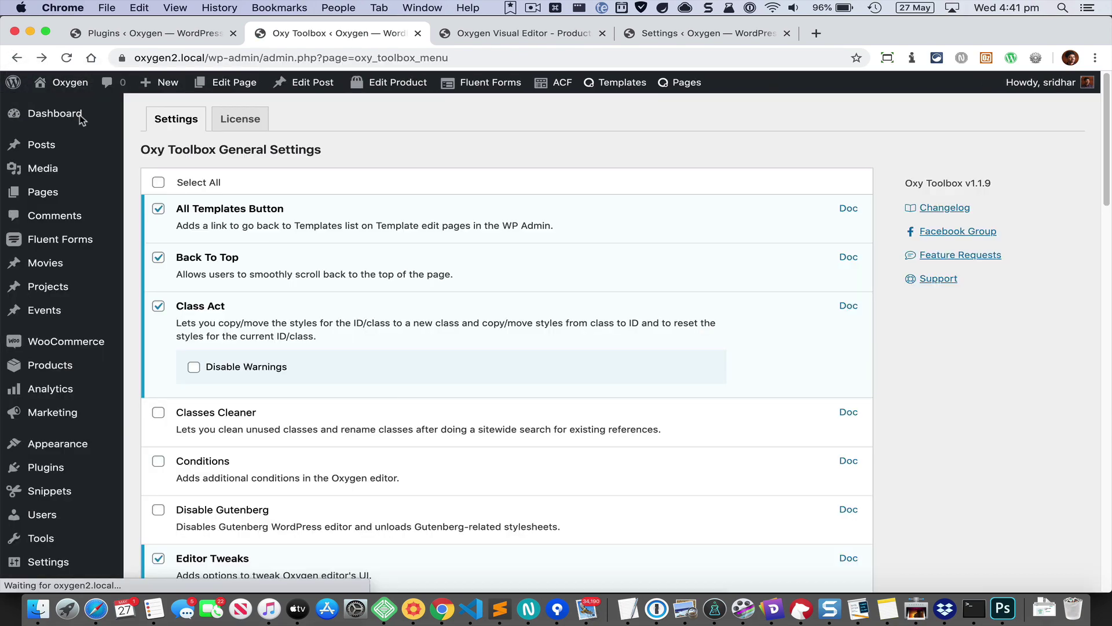
scroll(448, 175, down, 10)
scroll(447, 175, down, 20)
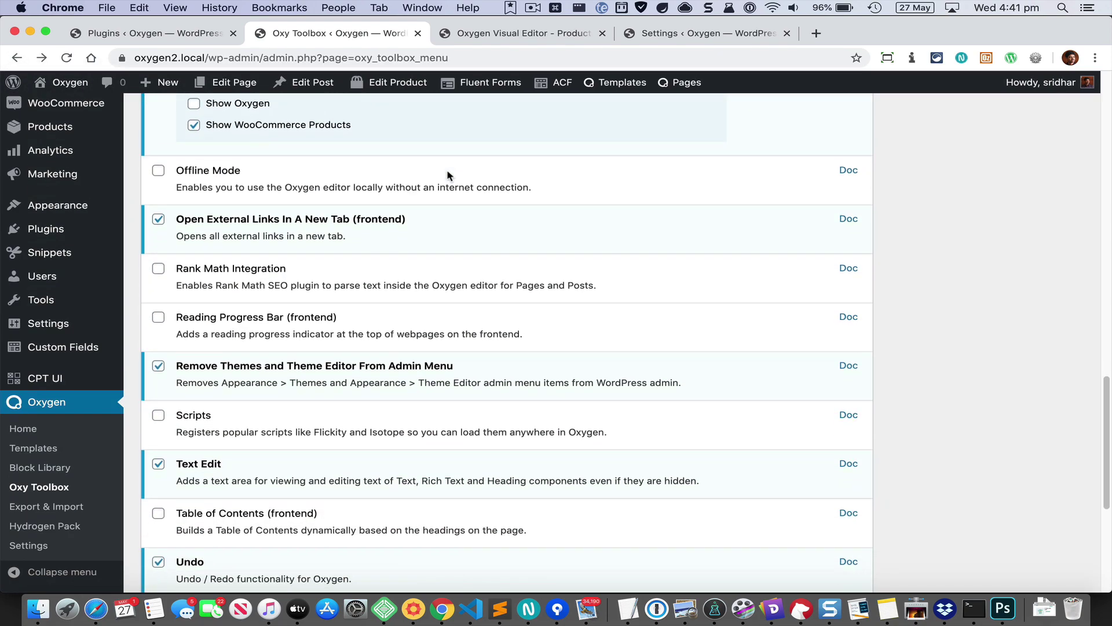
scroll(447, 175, up, 20)
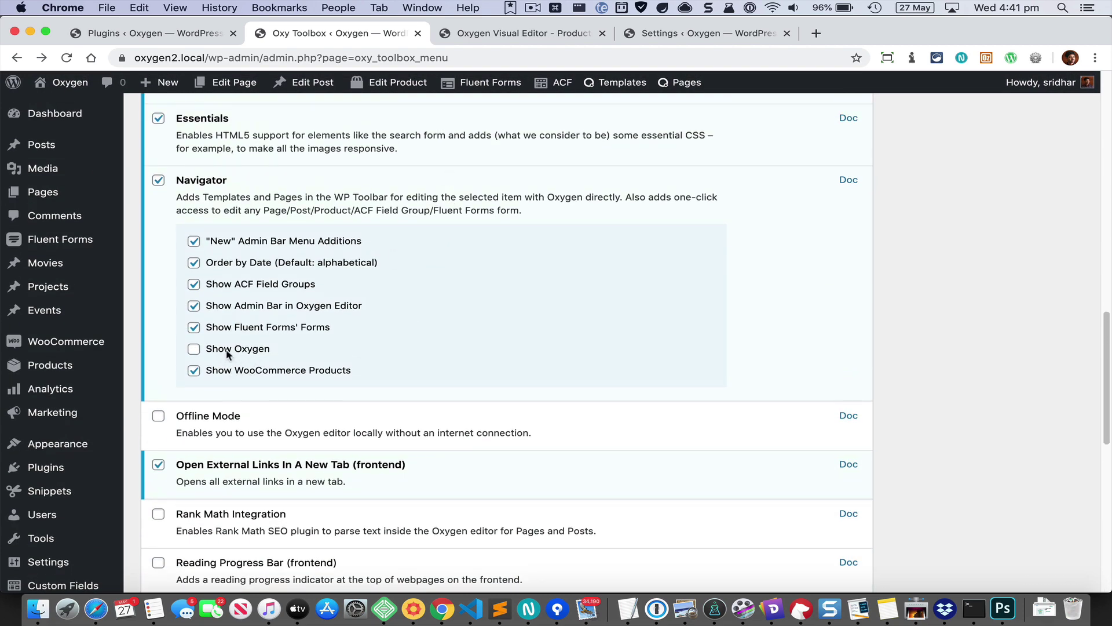
- Enable the Navigator's Show Oxygen option and save the changes
click(195, 350)
scroll(371, 350, down, 20)
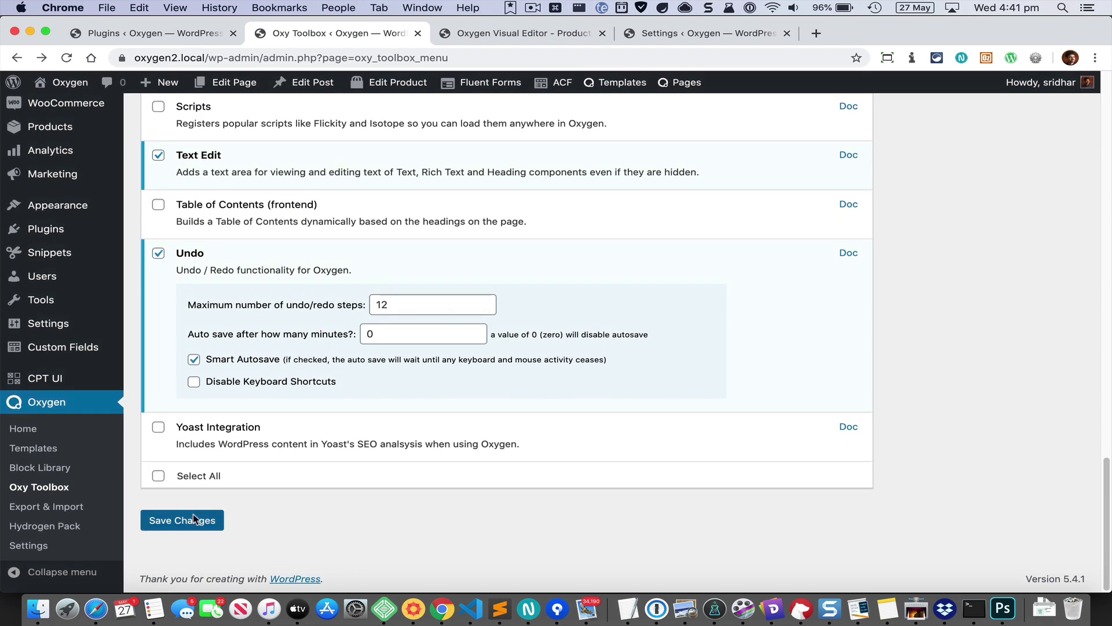
click(194, 519)
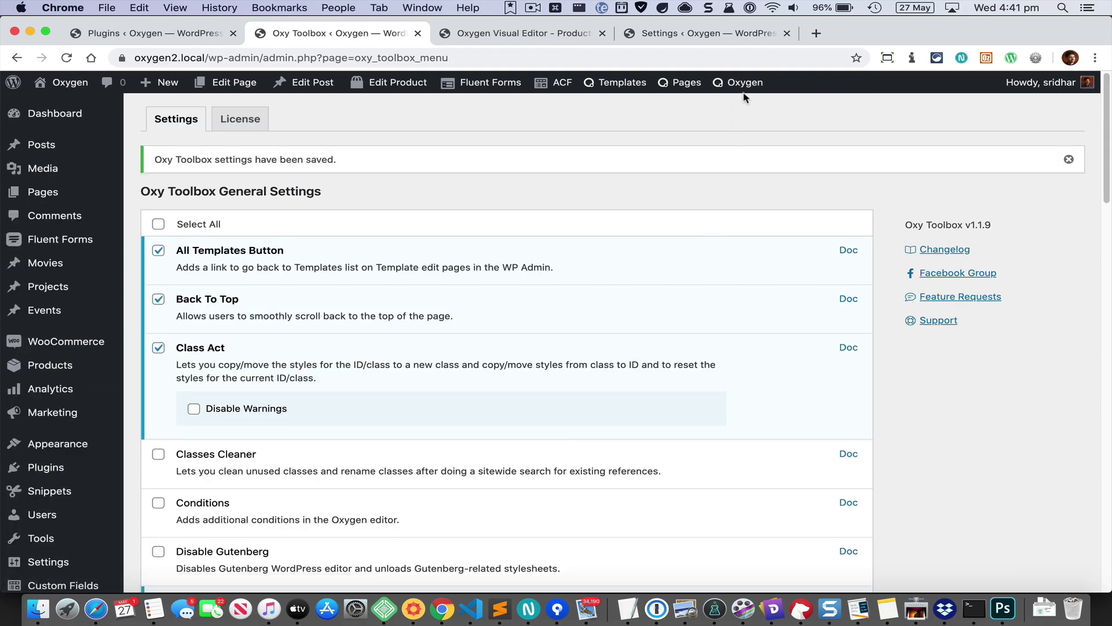
- Expand the Oxygen toolbar menu through Settings to Security, revealing Sign All Shortcodes
mouse_move(742, 91)
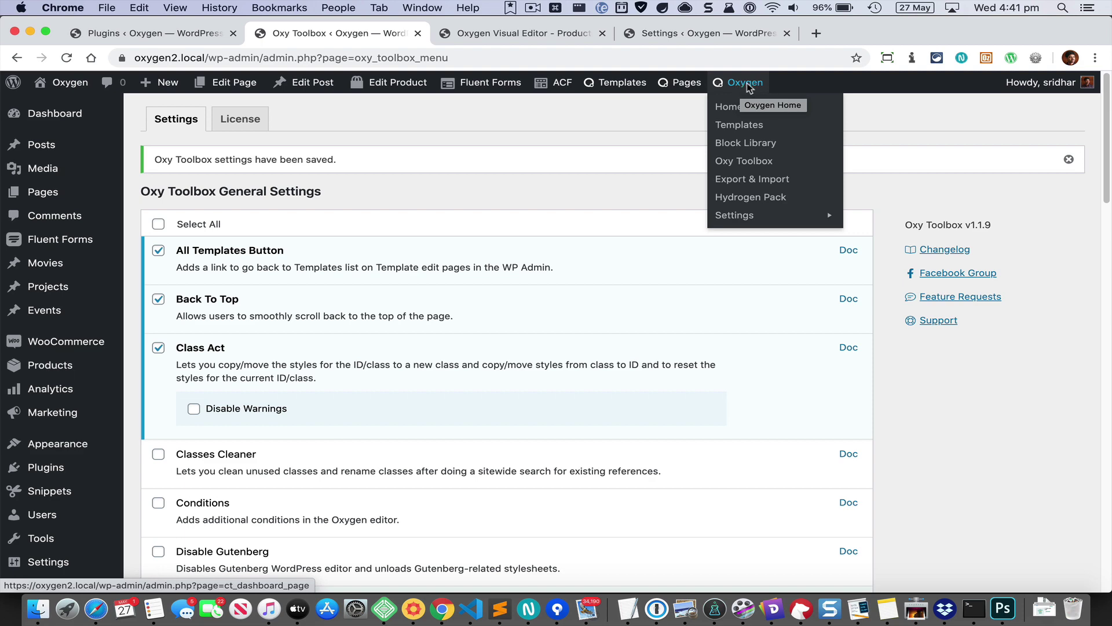
scroll(467, 216, down, 10)
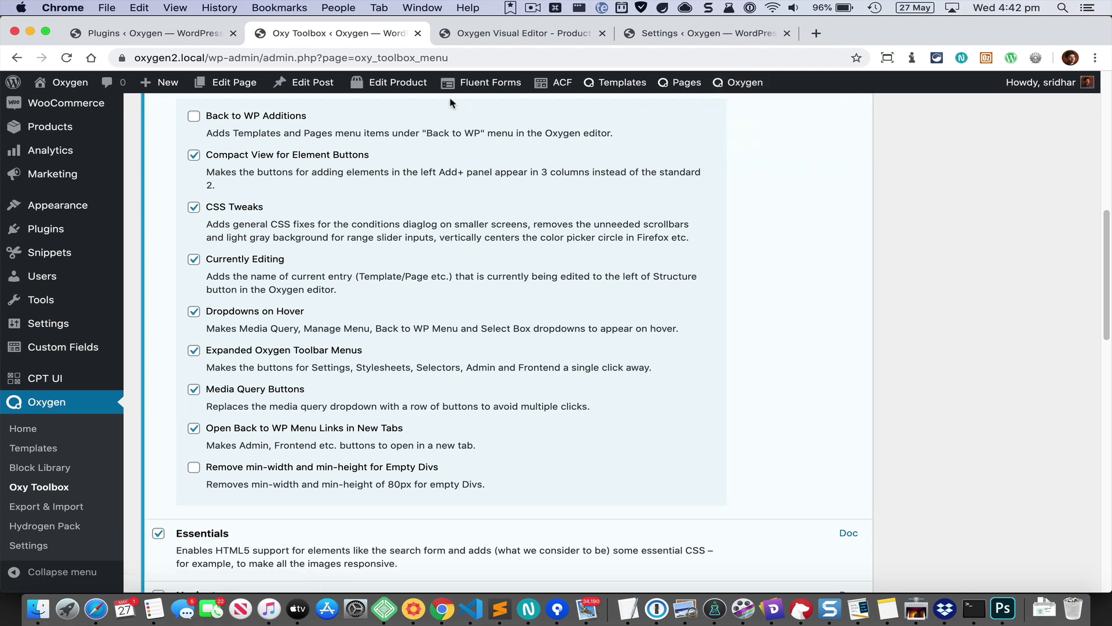
mouse_move(619, 87)
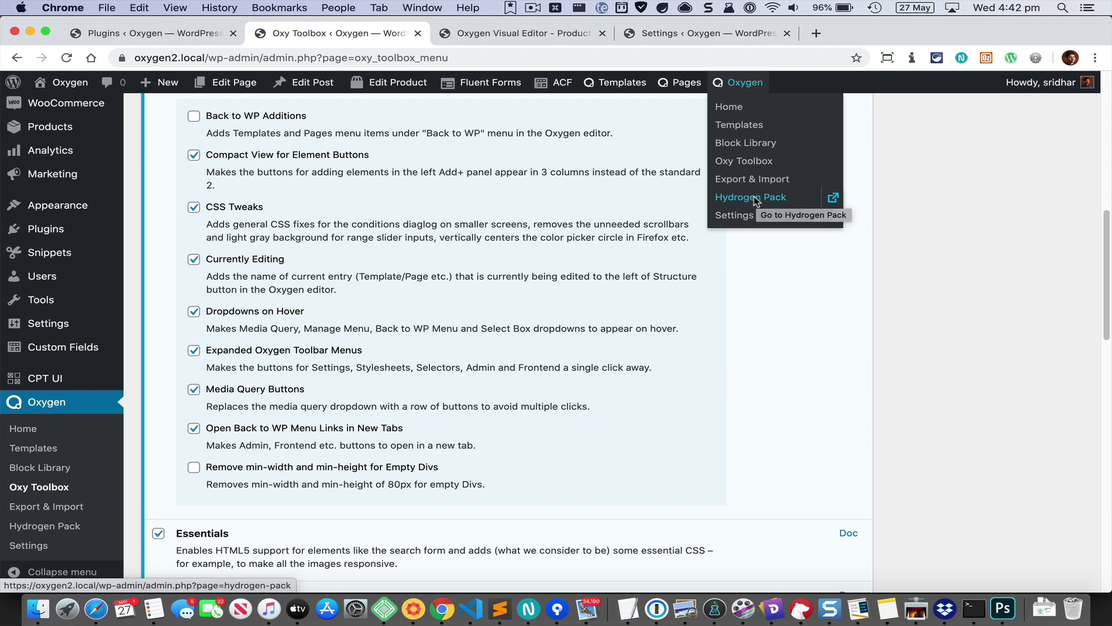
mouse_move(751, 219)
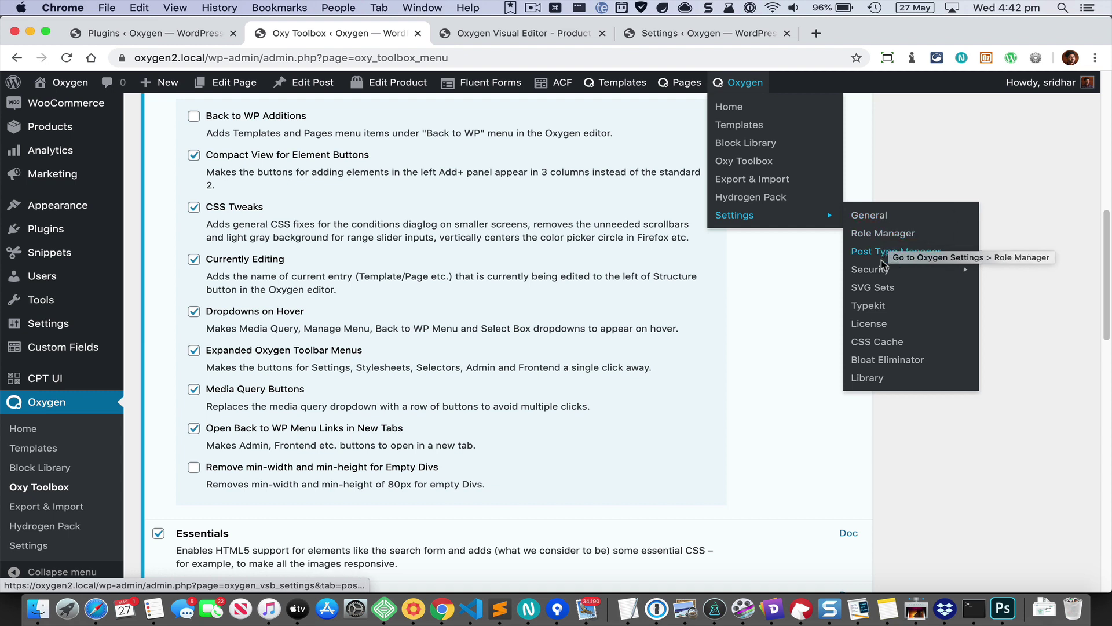
mouse_move(879, 274)
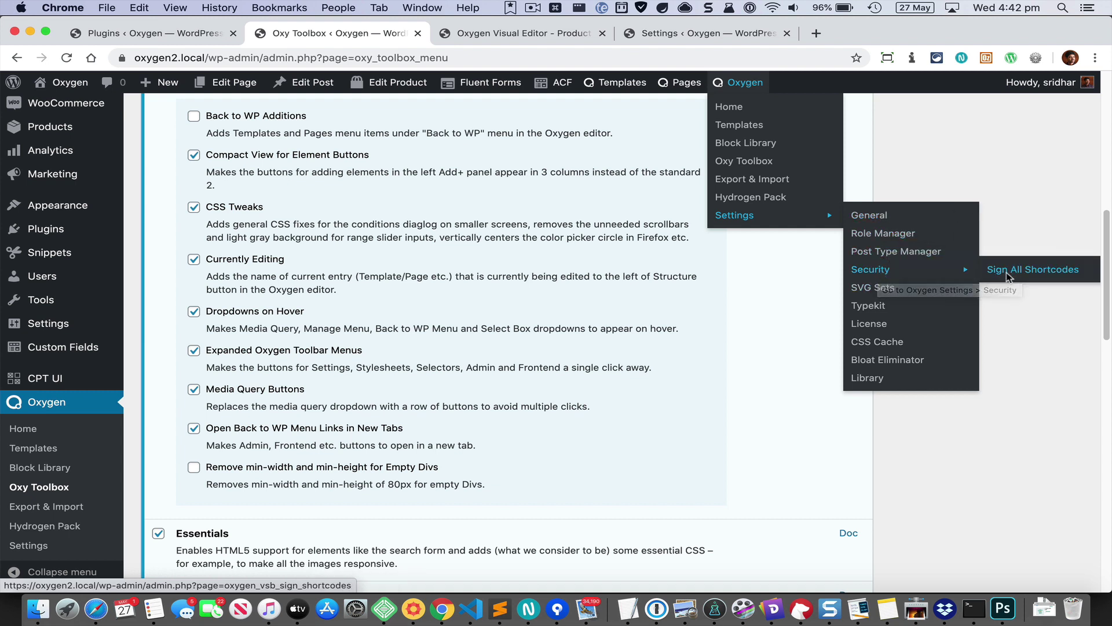
- Go to Oxygen's Security settings, then launch the Sign All Shortcodes tool
click(879, 276)
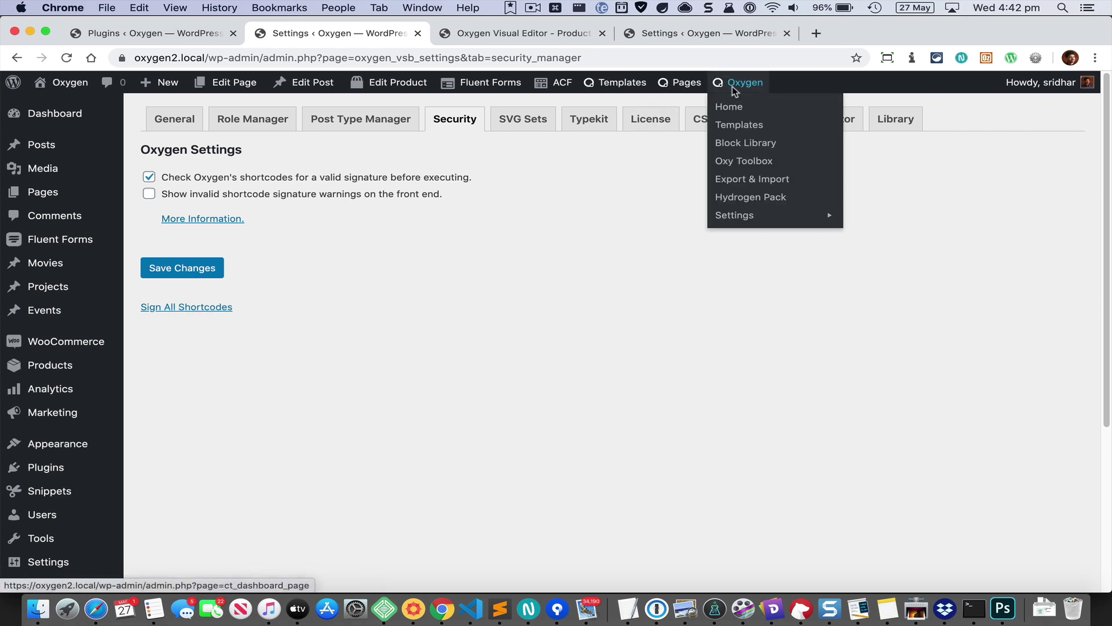
mouse_move(884, 271)
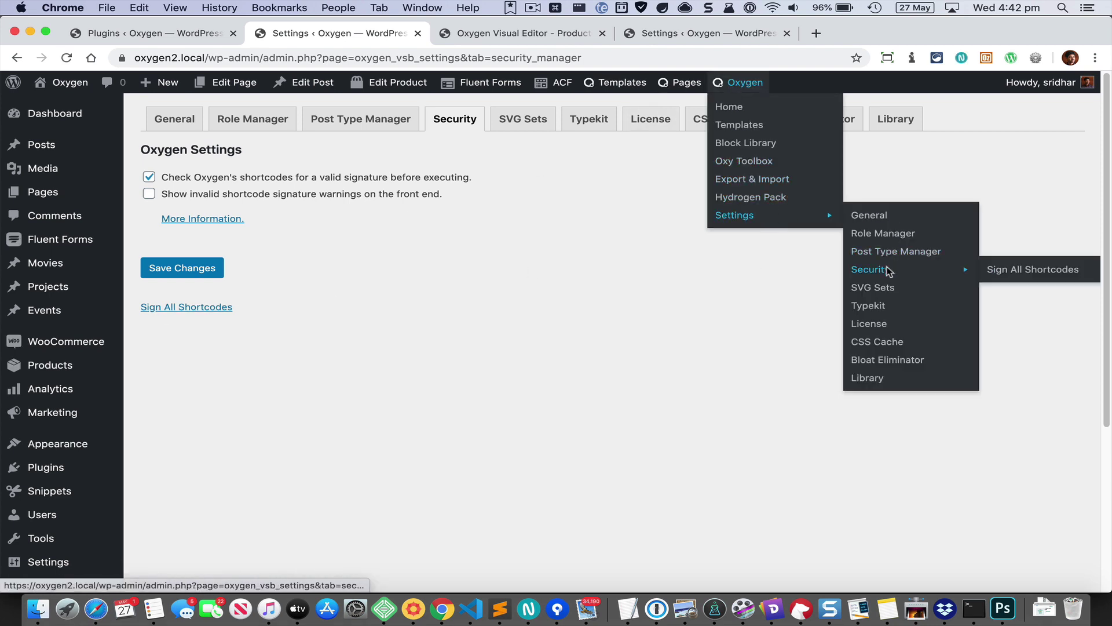
click(1022, 277)
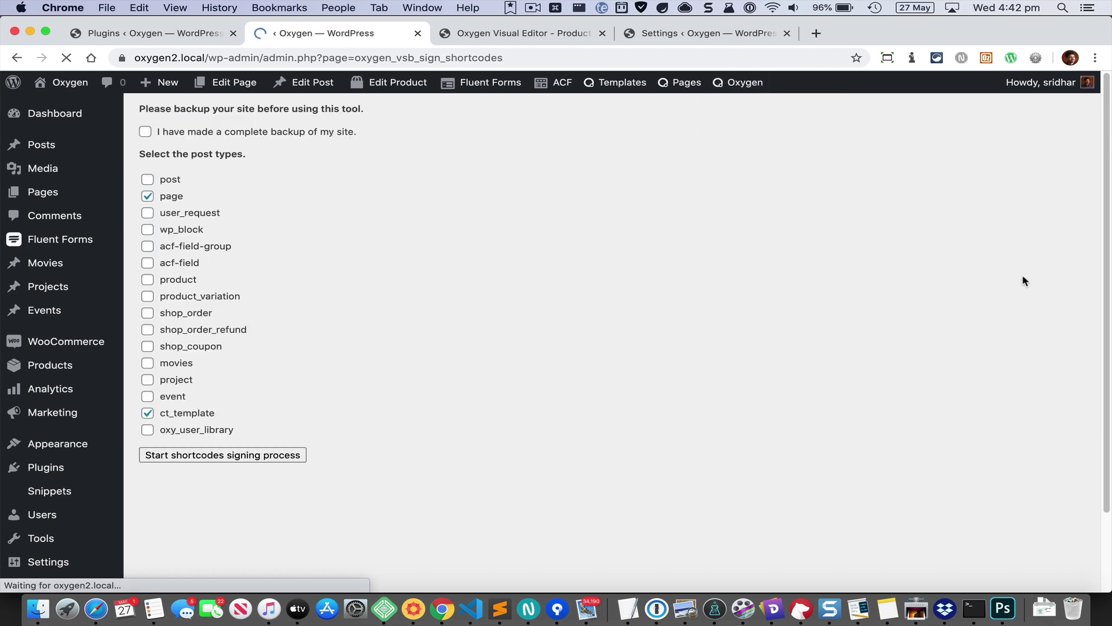